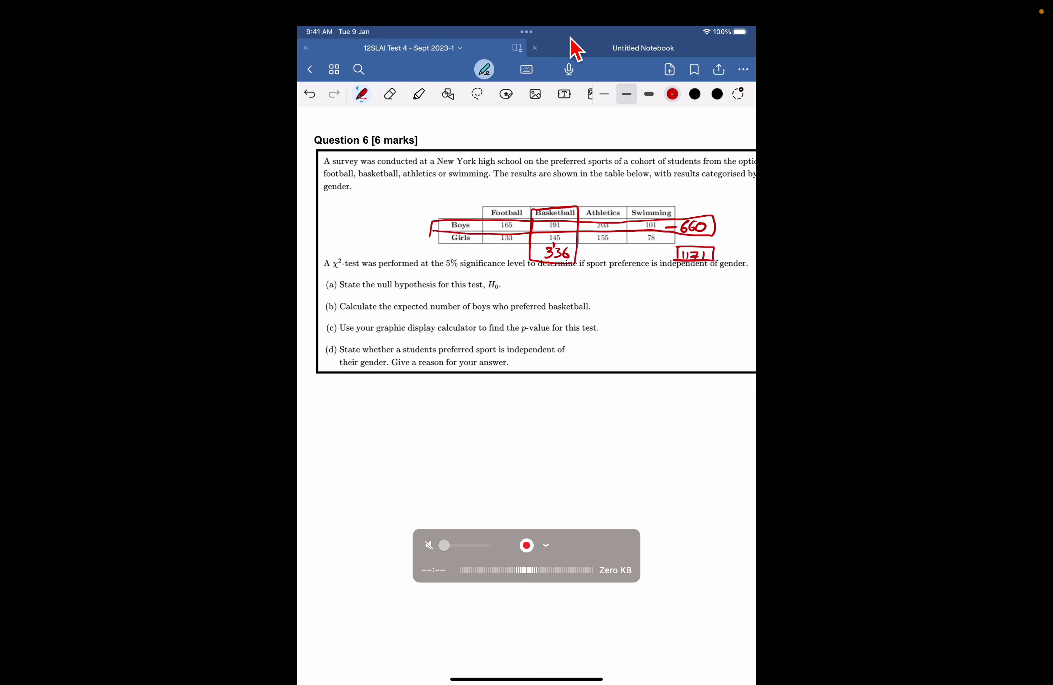
Handwrite '(a) H0: sport preference is indep. of gender' in red pen, briefly trying the eraser
key("e")
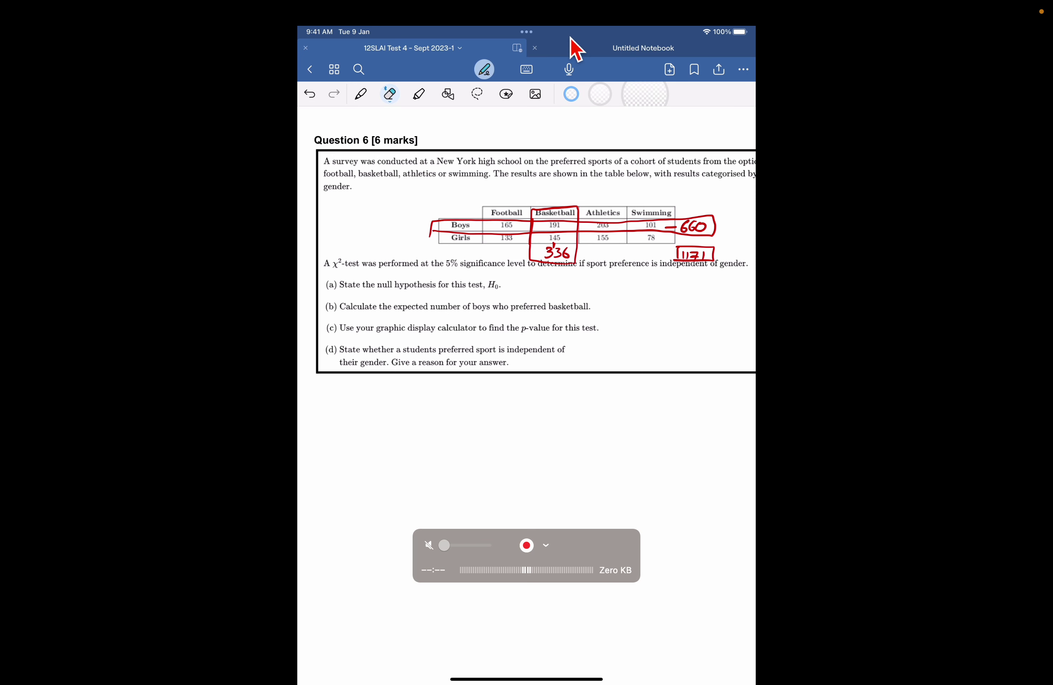
scroll(526, 311, "down", 1)
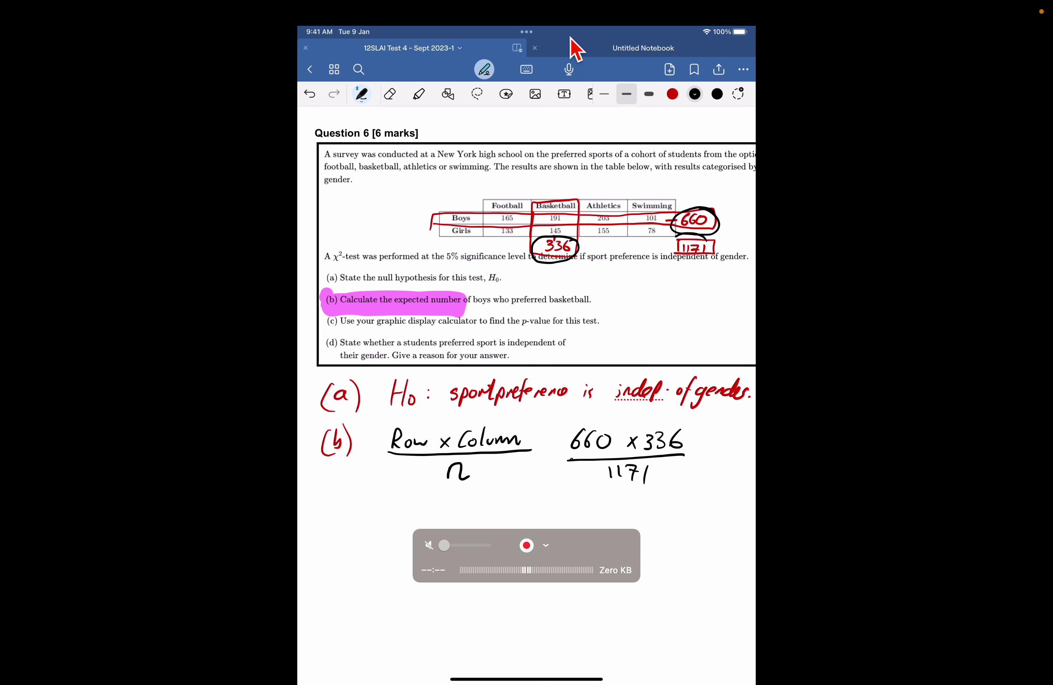
Highlight part (b), circle 336, 660 and 1171, and write Row×Column/n as 660×336/1171
mouse_move(522, 2)
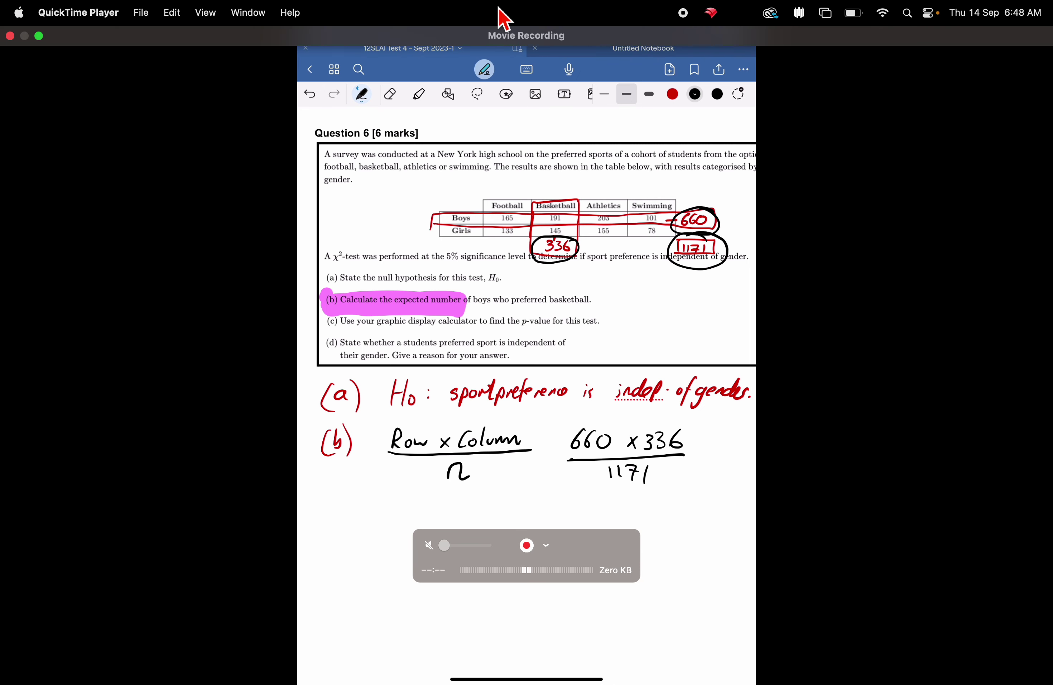
Bring up the calculator and start a fraction with numerator 660×336
left_click(39, 36)
left_click(320, 214)
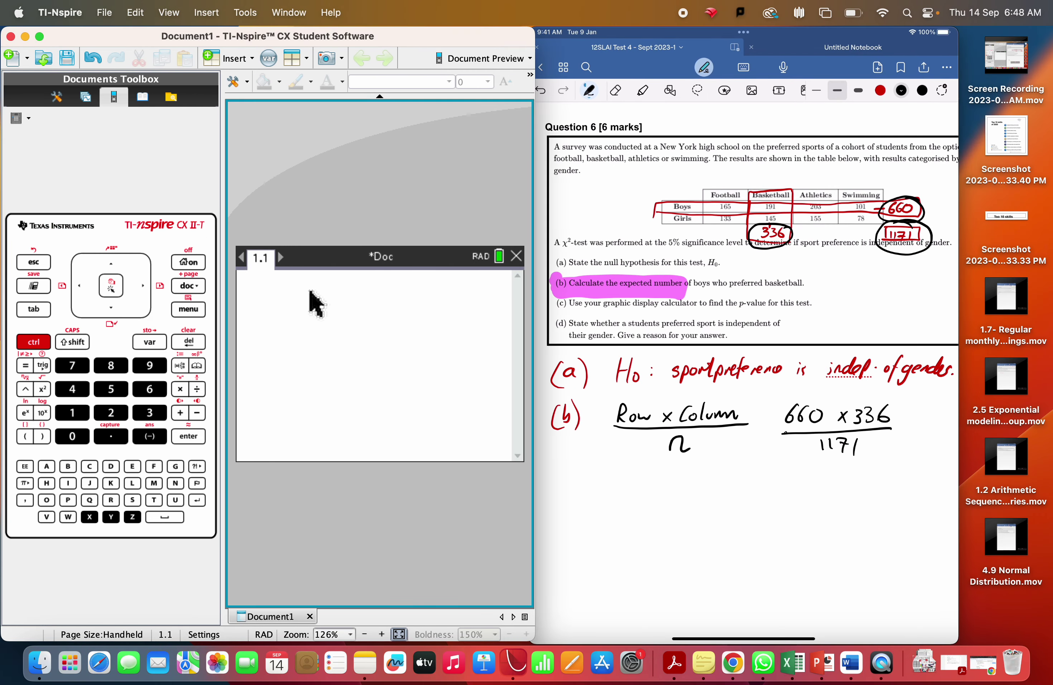
left_click(38, 360)
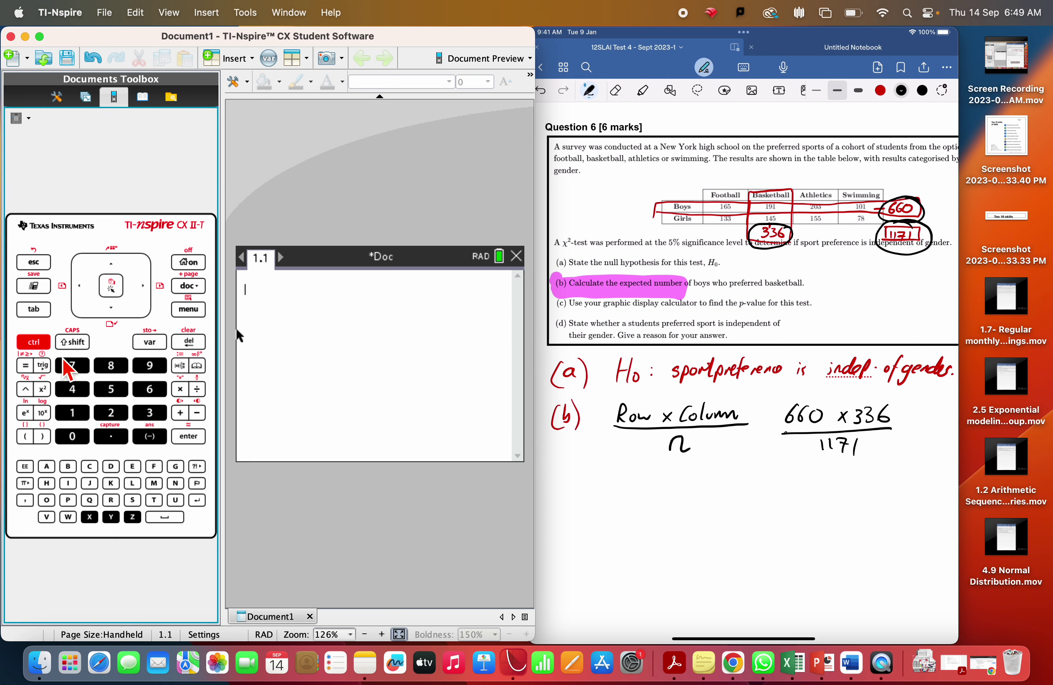
left_click(203, 389)
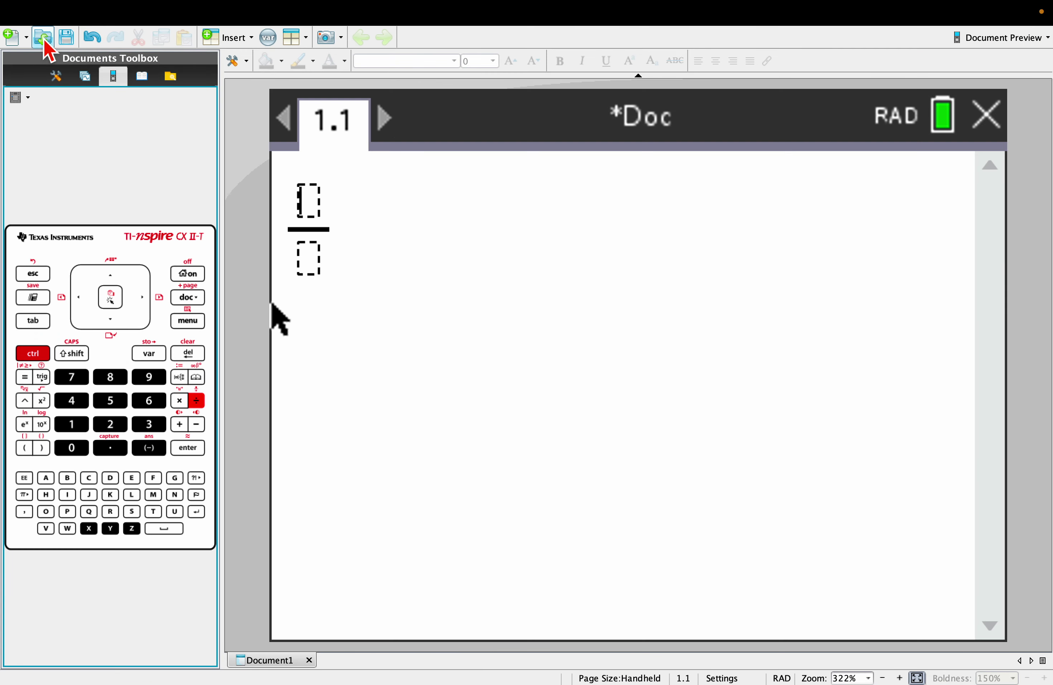
left_click(156, 400)
left_click(156, 400)
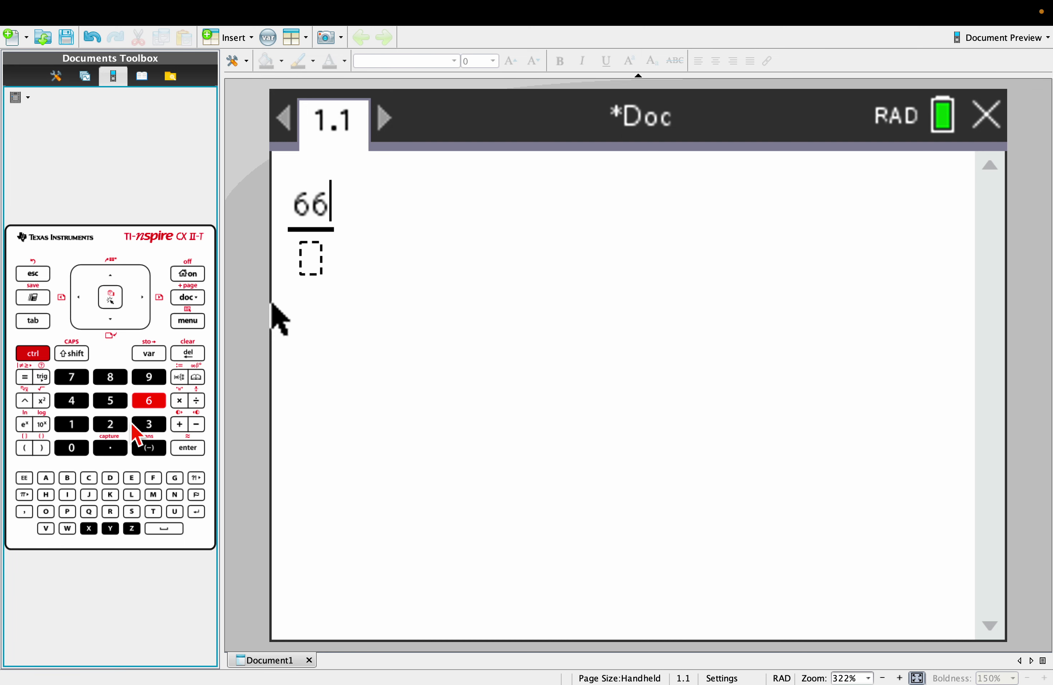
left_click(77, 447)
left_click(183, 400)
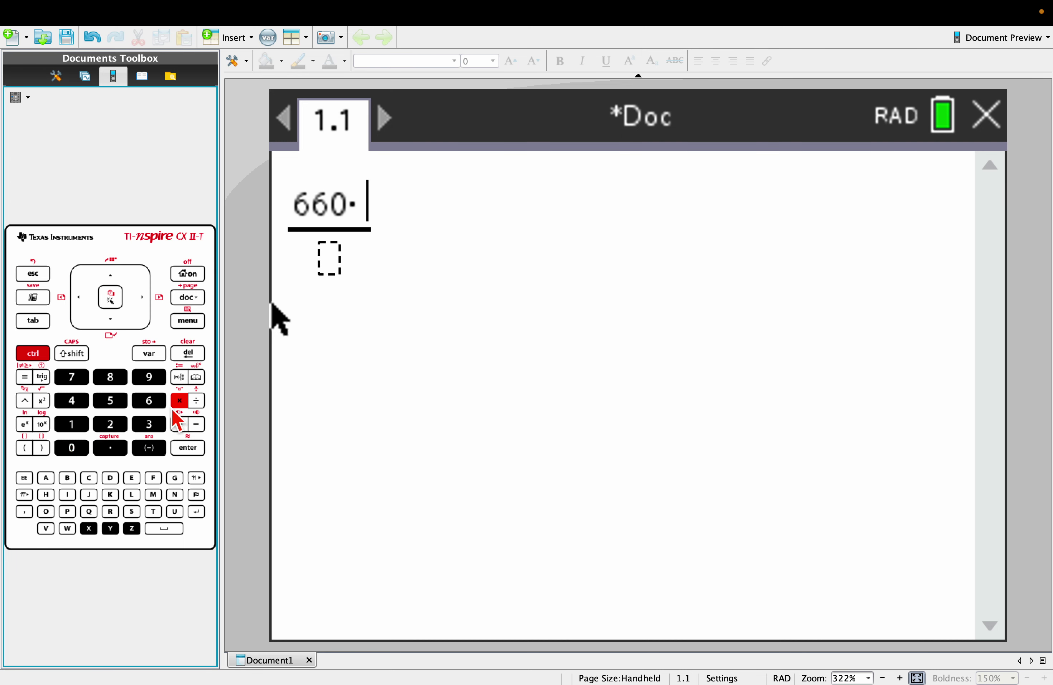
left_click(151, 424)
left_click(150, 424)
left_click(152, 401)
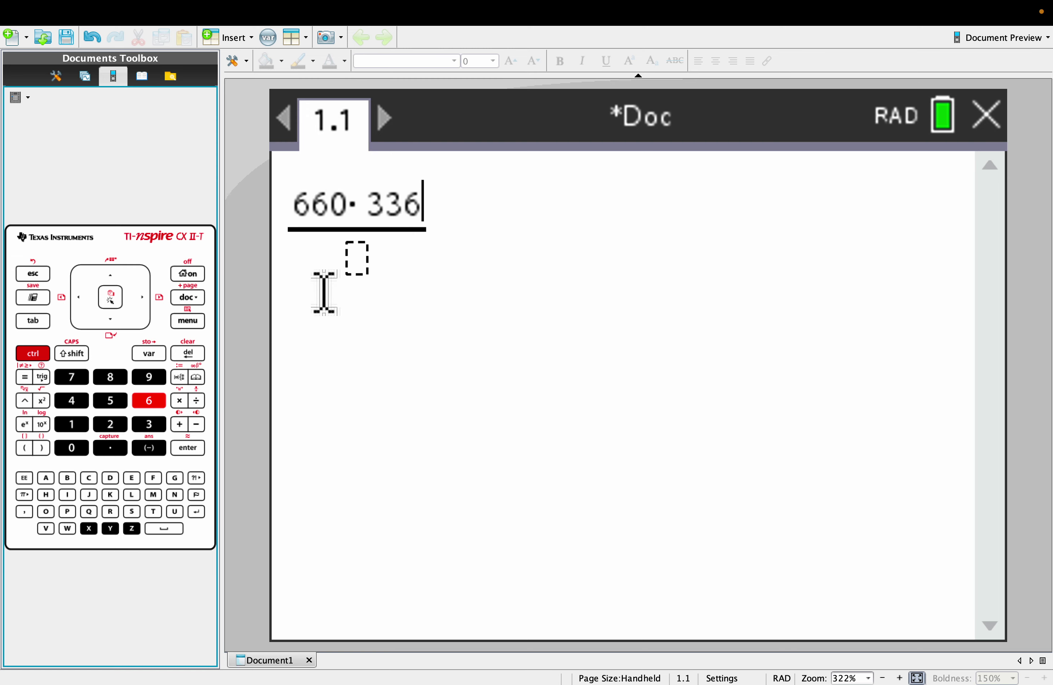
Enter denominator 1171 and evaluate the fraction to 221760/1171
left_click(353, 262)
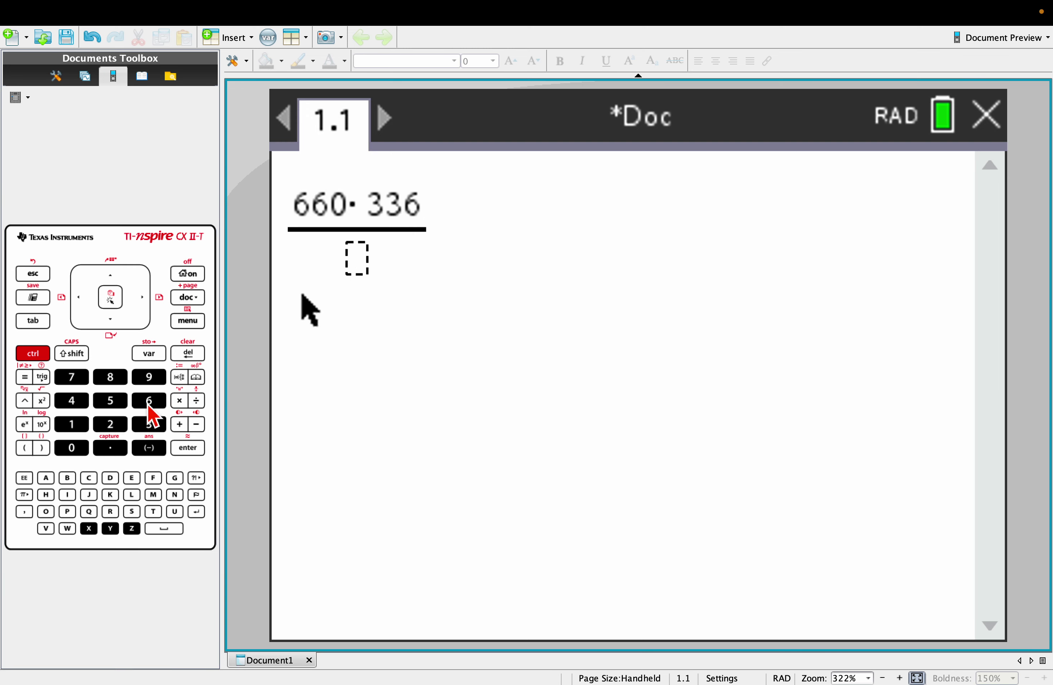
left_click(76, 424)
left_click(76, 424)
left_click(73, 378)
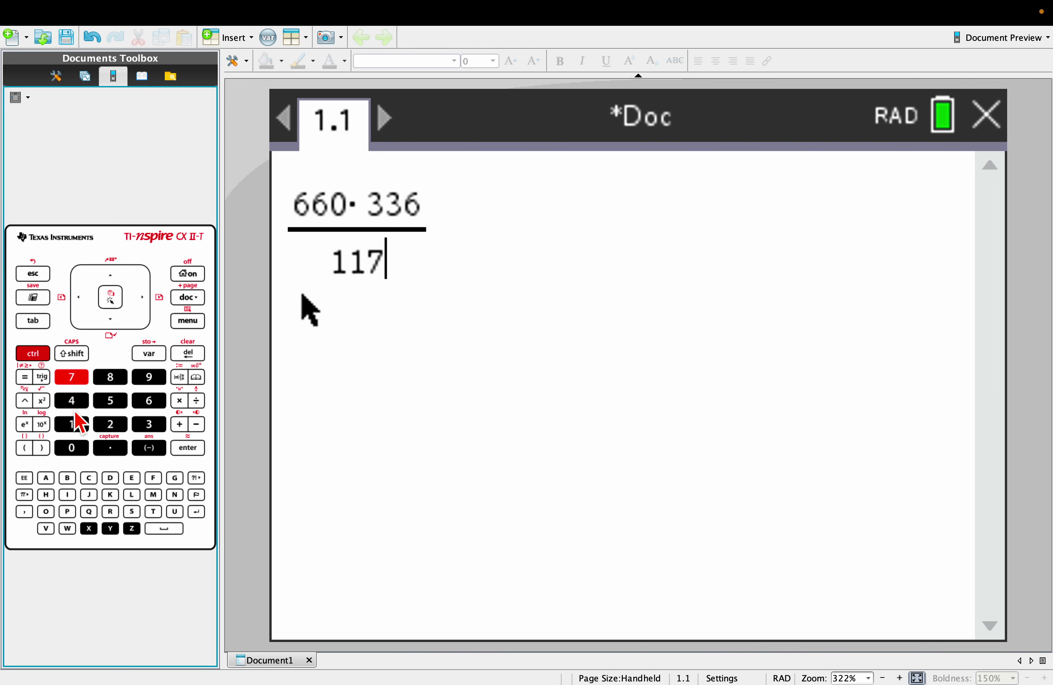
left_click(76, 423)
left_click(190, 448)
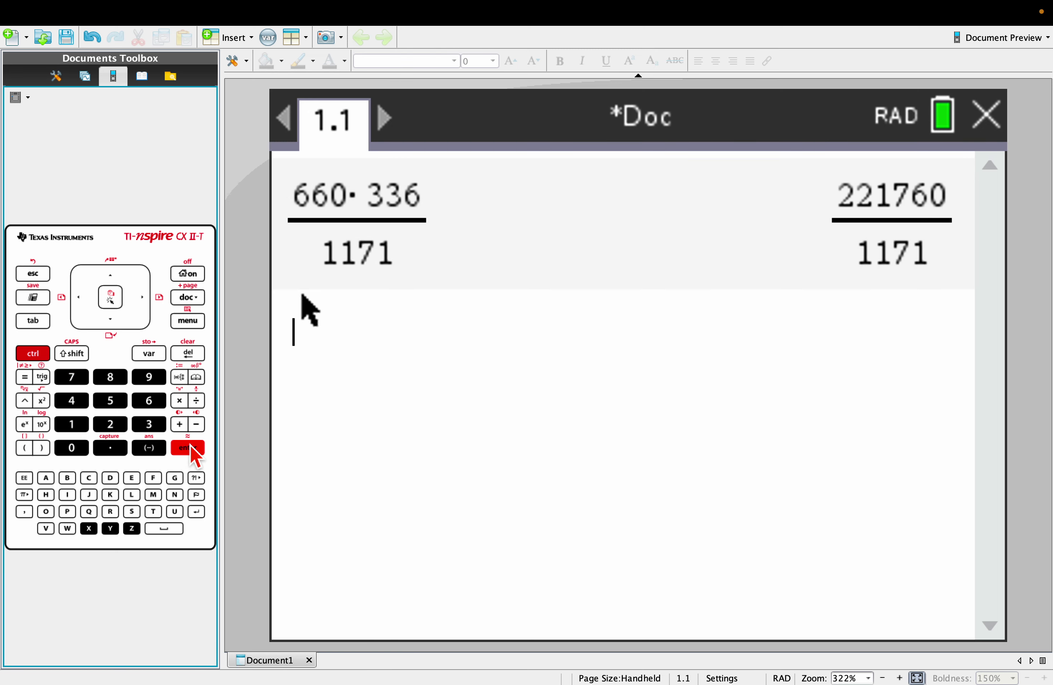
Convert 221760/1171 to its decimal value 189.376601196
key("Up")
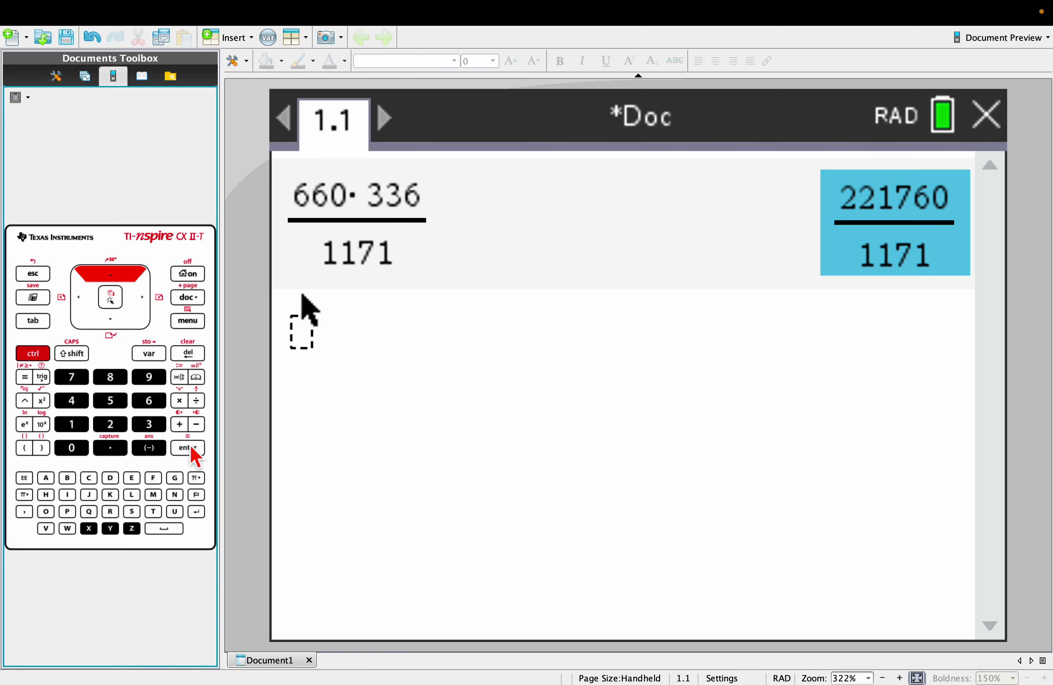
left_click(188, 448)
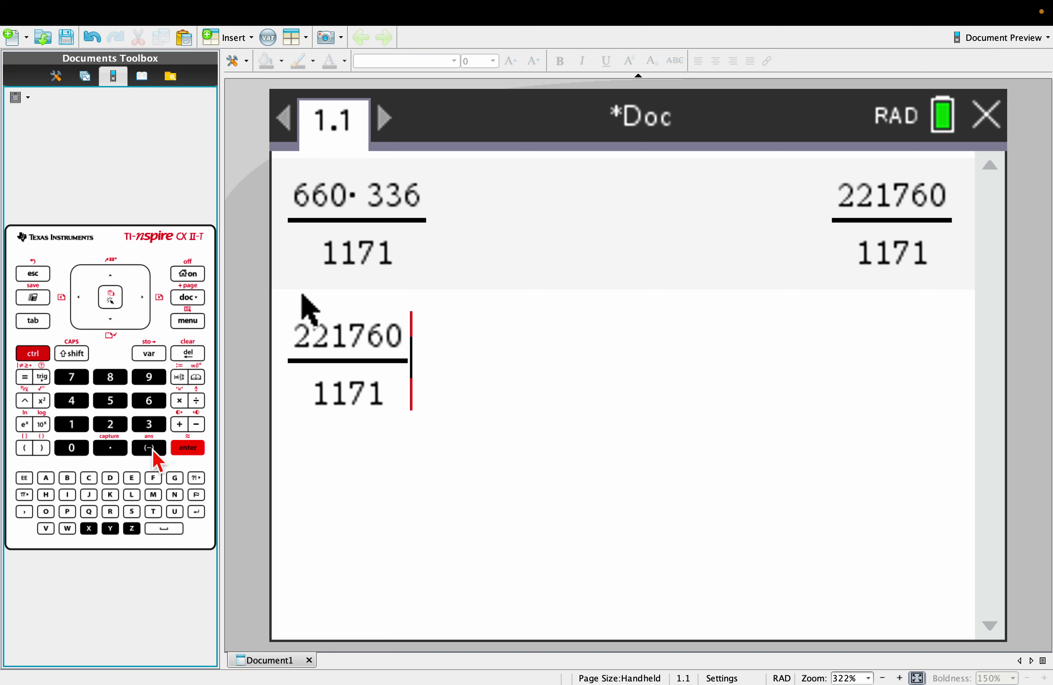
left_click(195, 447)
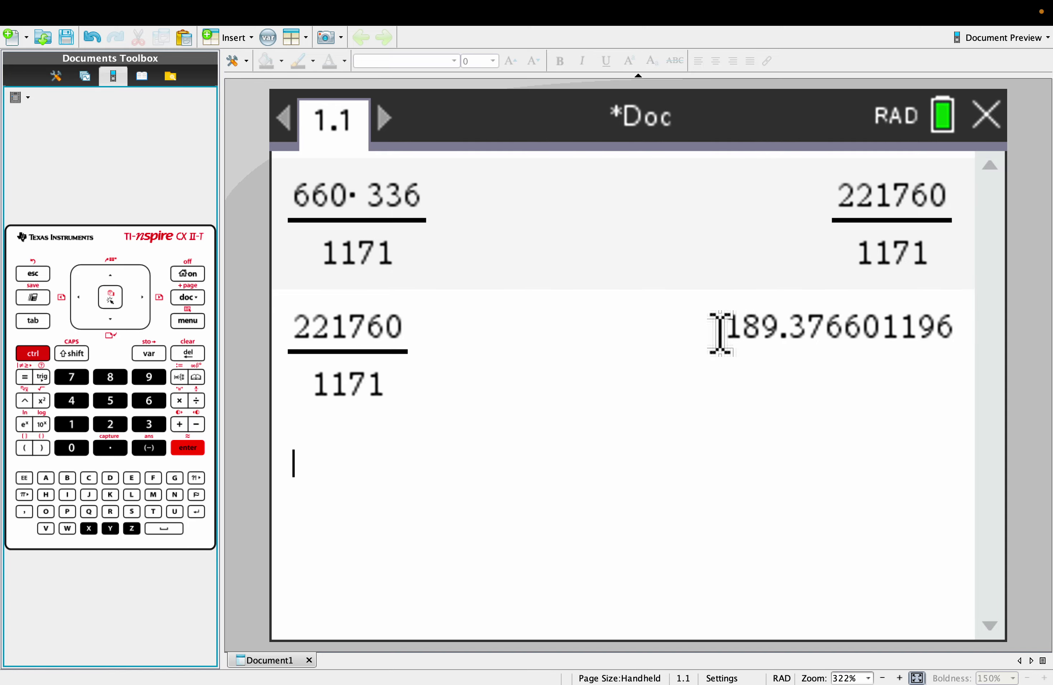
Exit calculator full screen and handwrite '189.4 ≈ 189' and '(c)' in GoodNotes
mouse_move(188, 9)
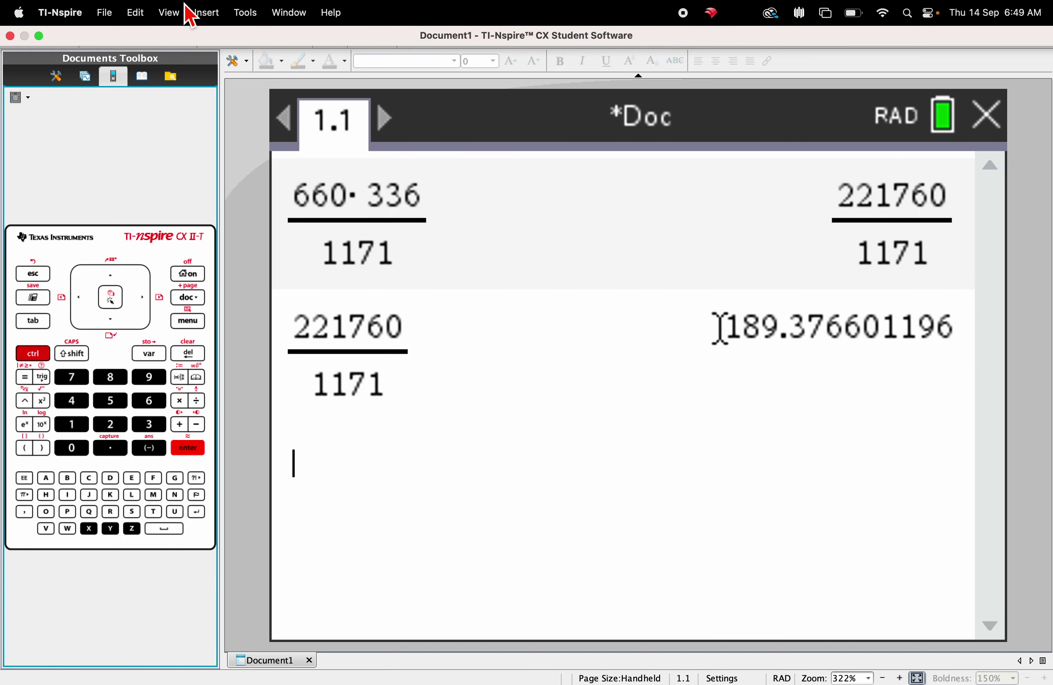
left_click(40, 37)
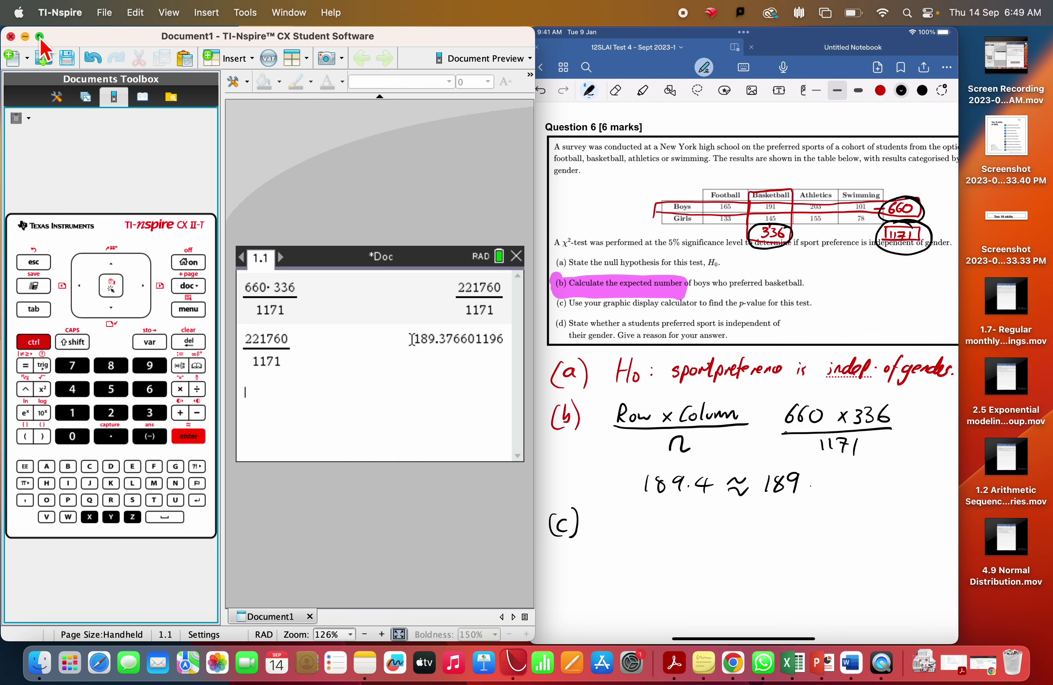
Insert an empty matrix template with 2 rows and 4 columns on a new entry line
left_click(39, 37)
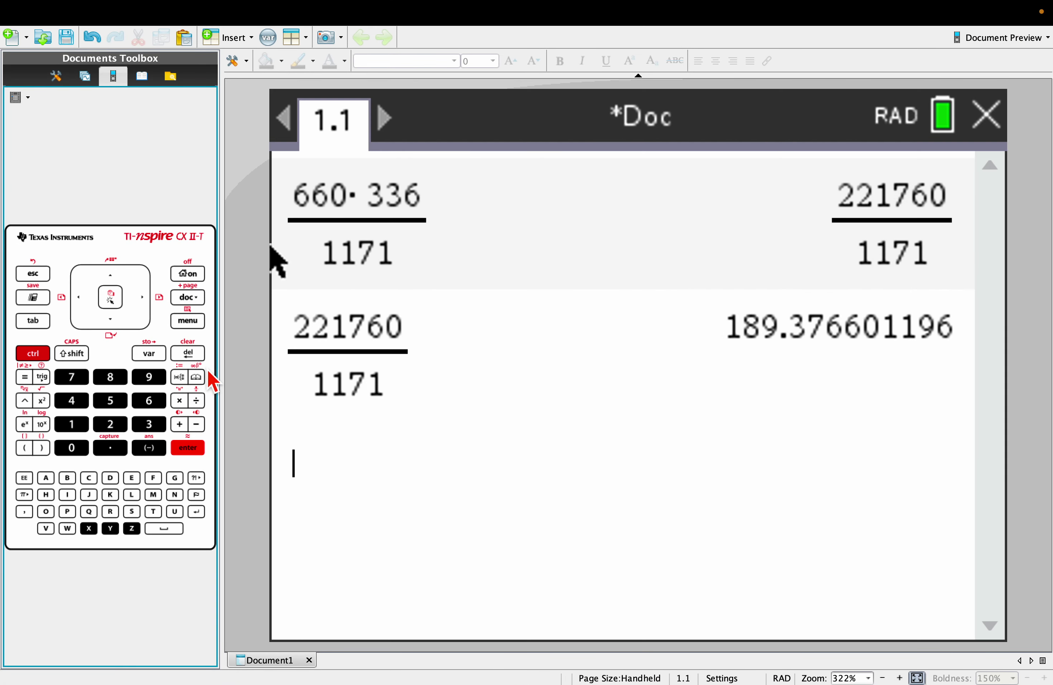
left_click(191, 322)
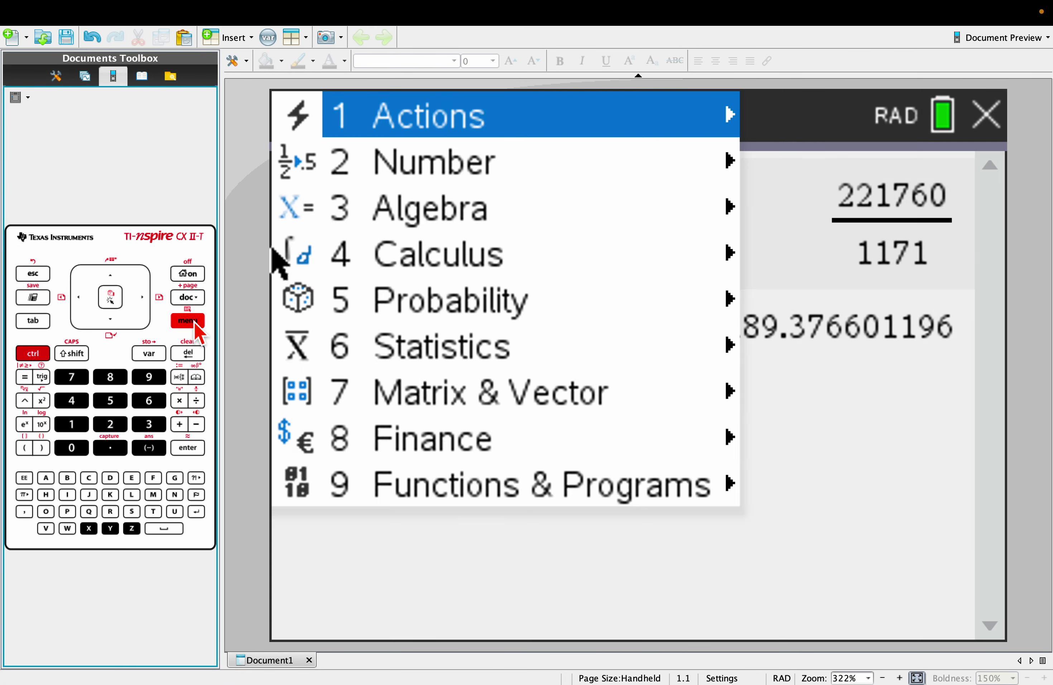
left_click(530, 402)
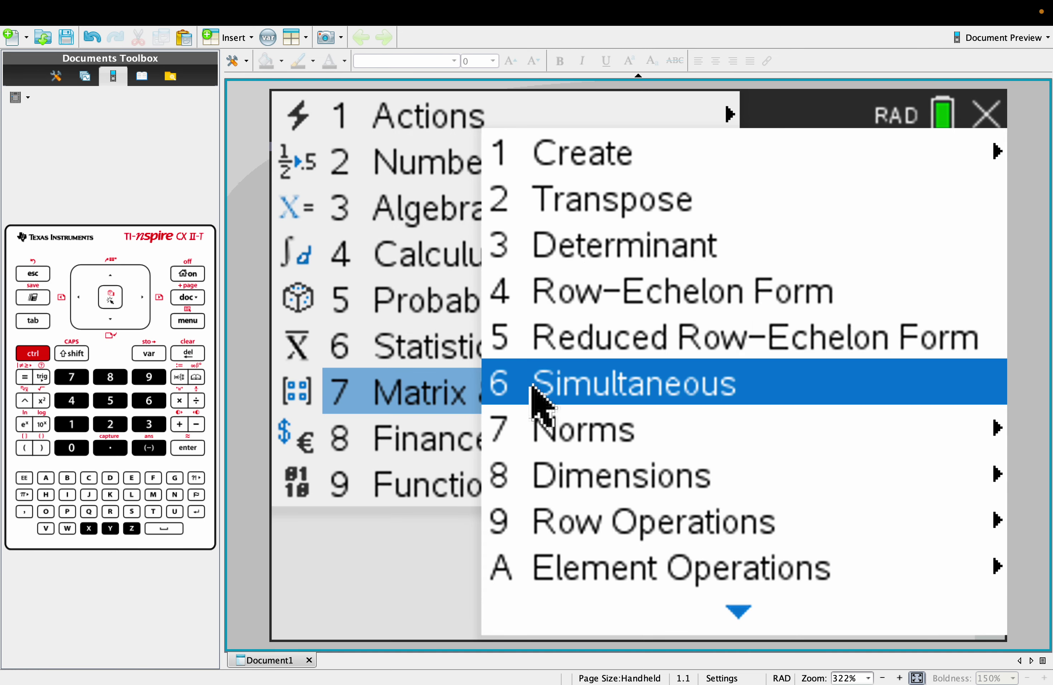
mouse_move(571, 169)
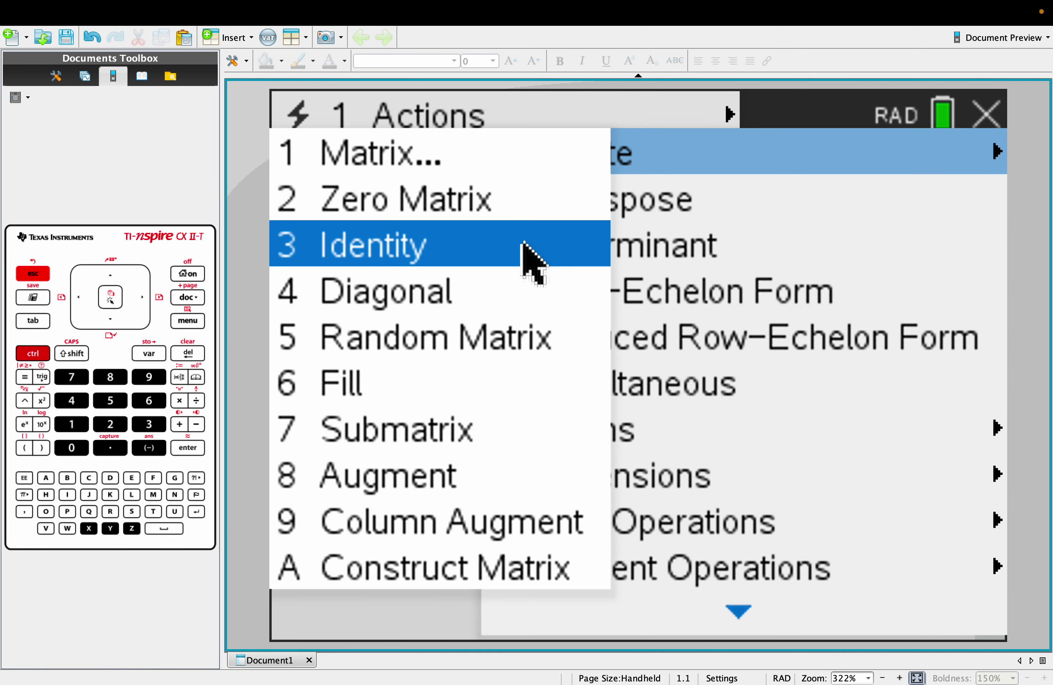
key("Escape")
key("Escape")
key("Escape")
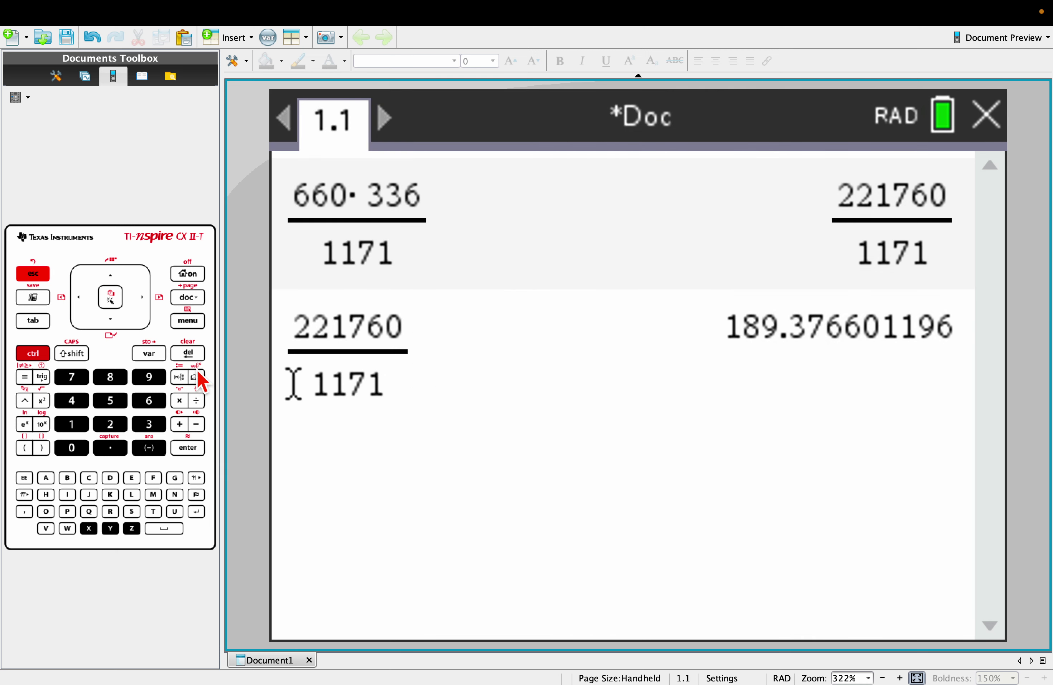
left_click(180, 378)
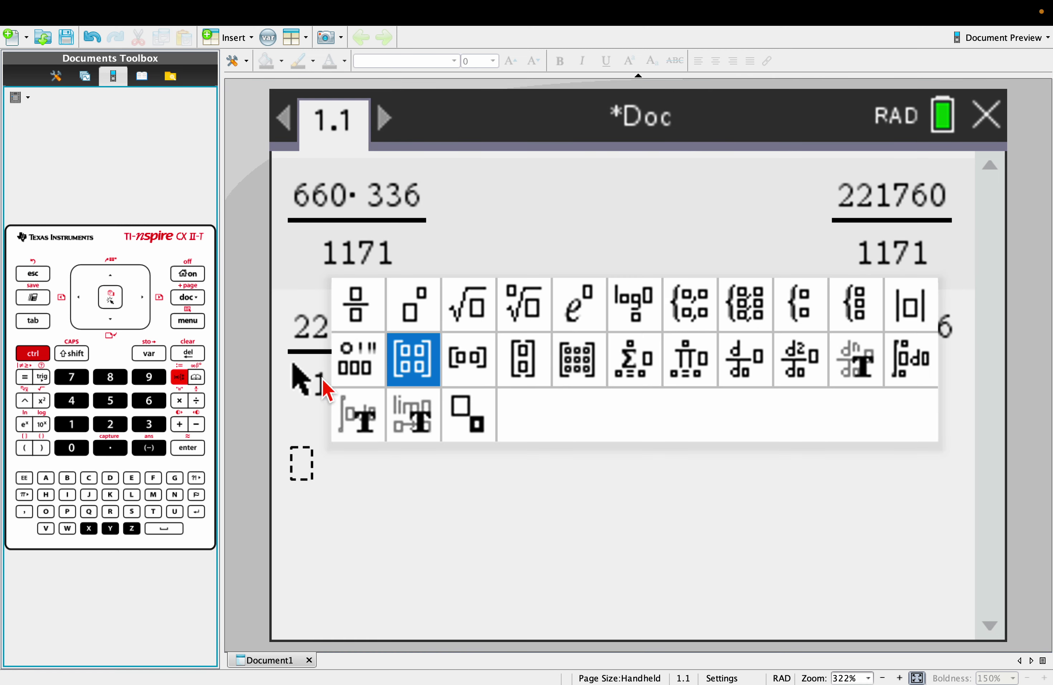
left_click(578, 366)
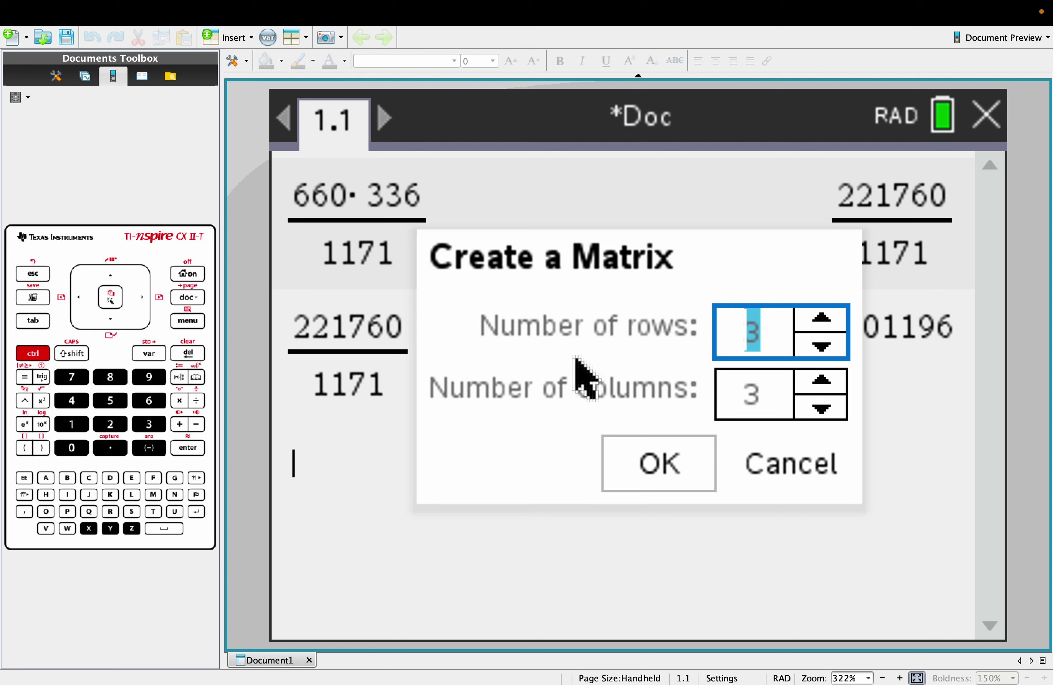
left_click(821, 348)
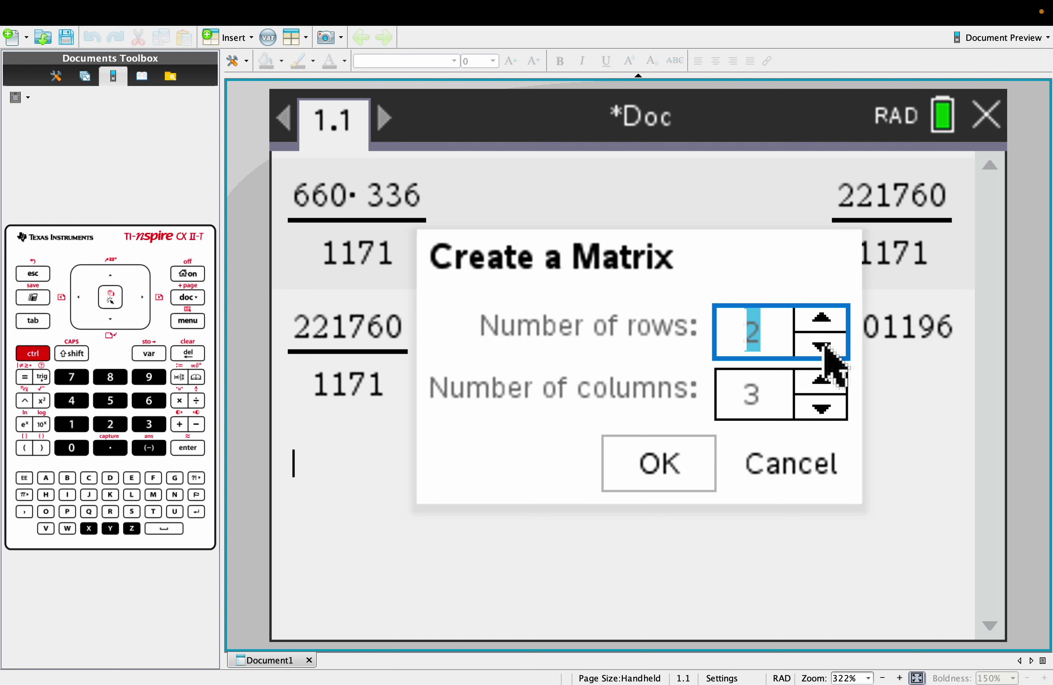
left_click(833, 386)
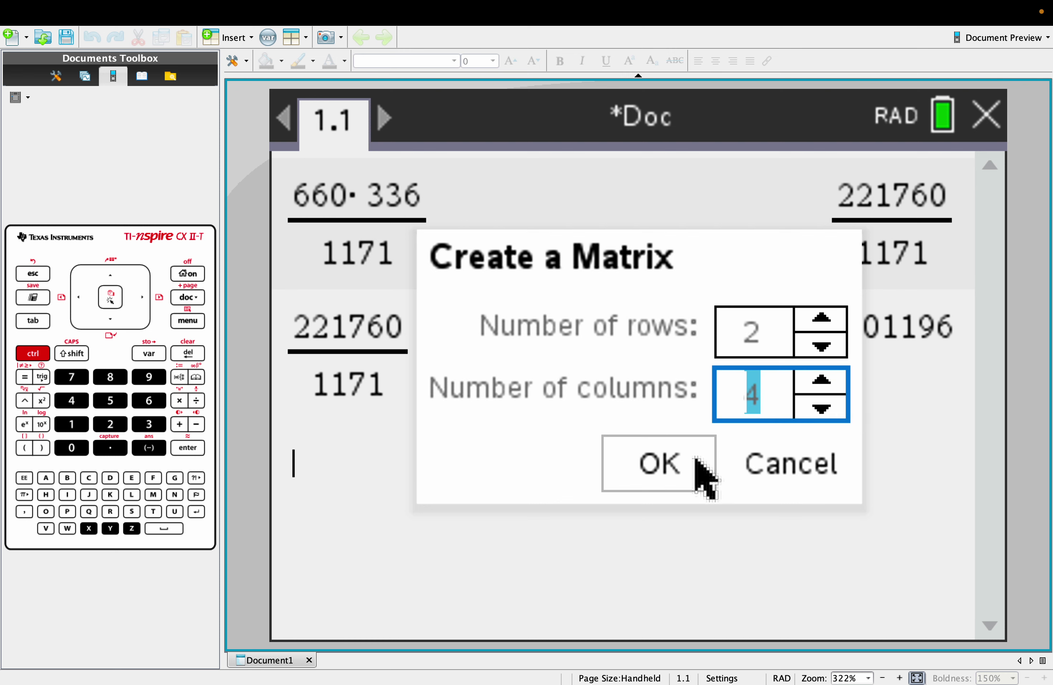
left_click(680, 468)
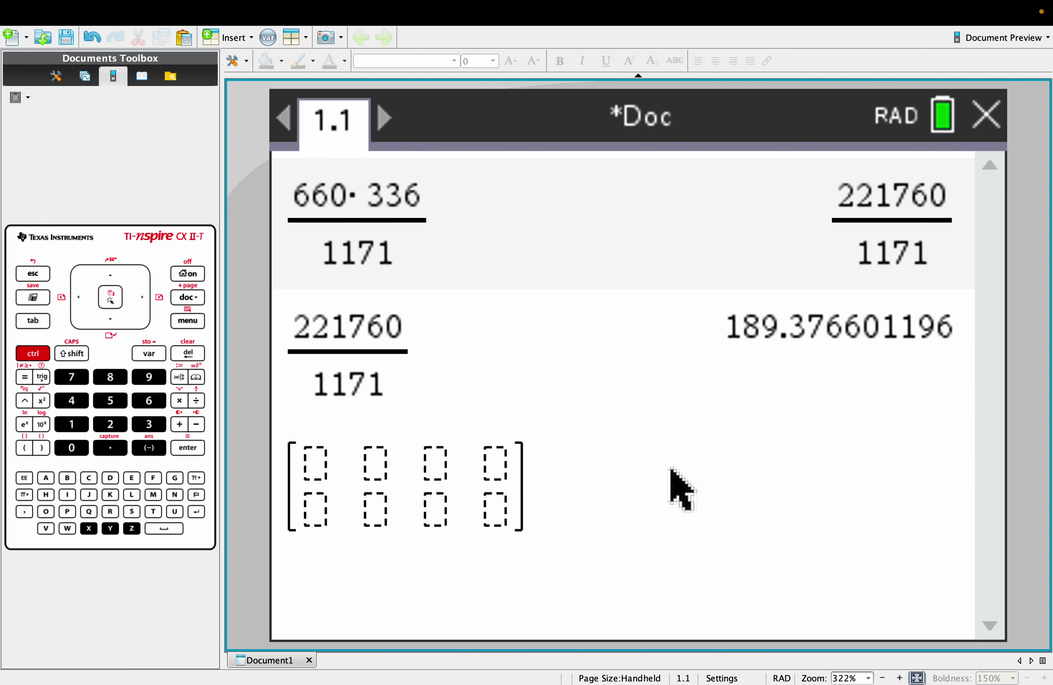
Fill the matrix's top row with 165, 191, 203, 101
type("165")
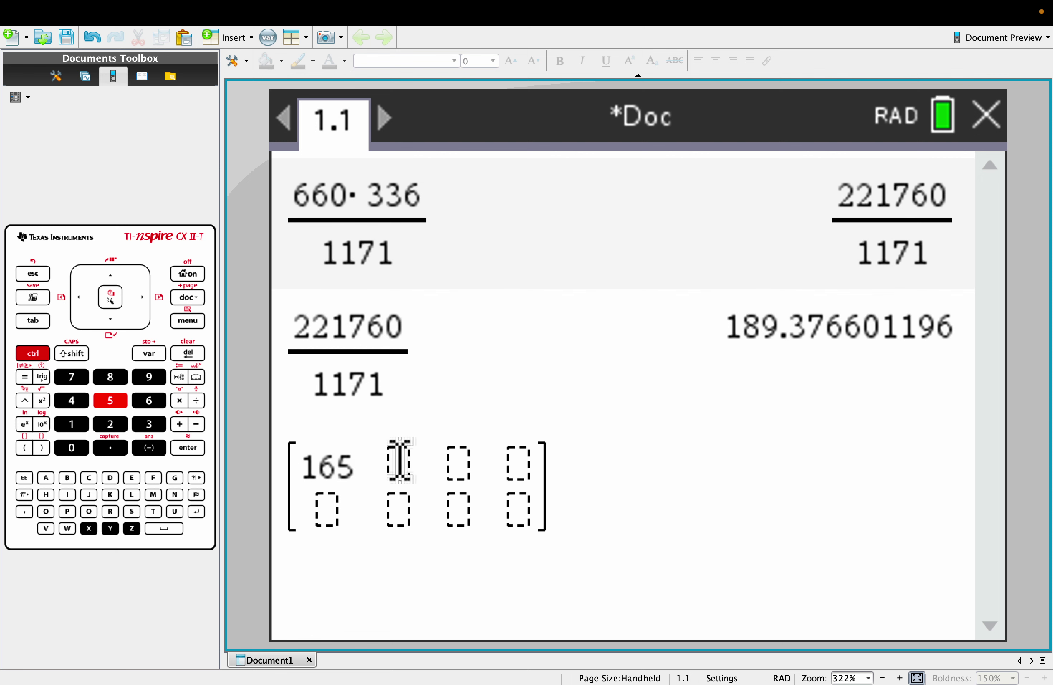
left_click(399, 463)
type("191")
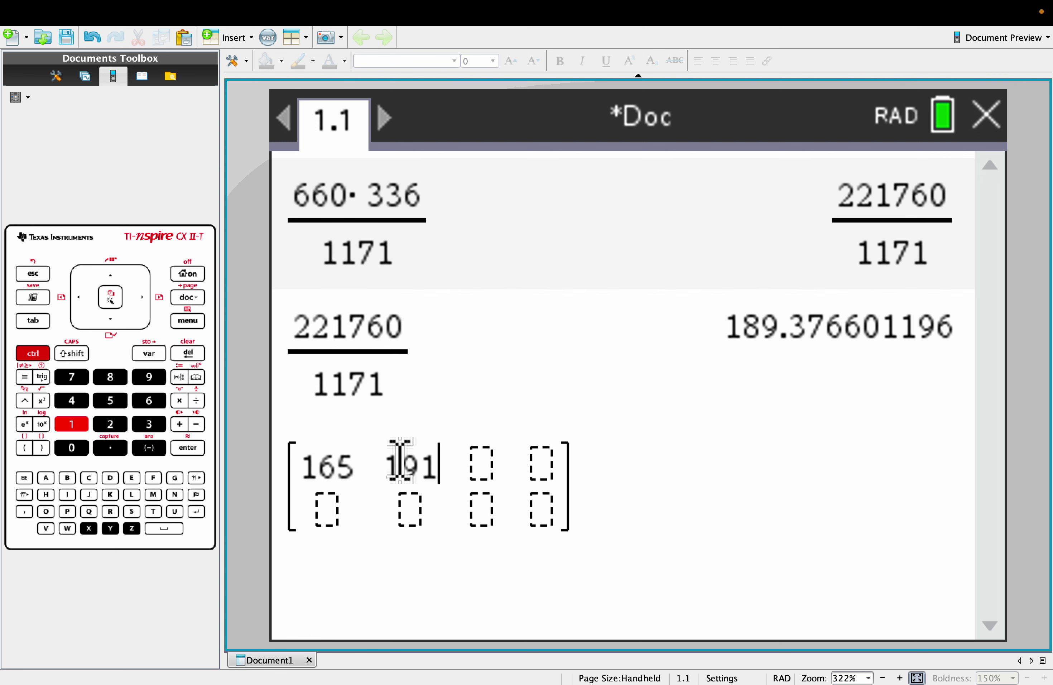
left_click(489, 462)
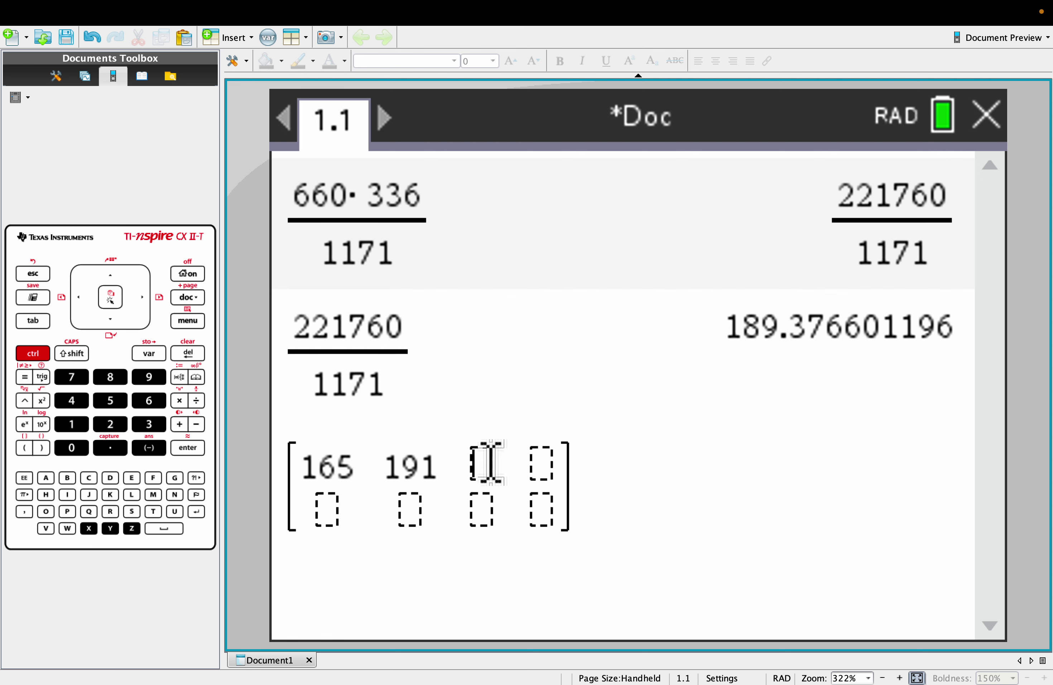
type("203")
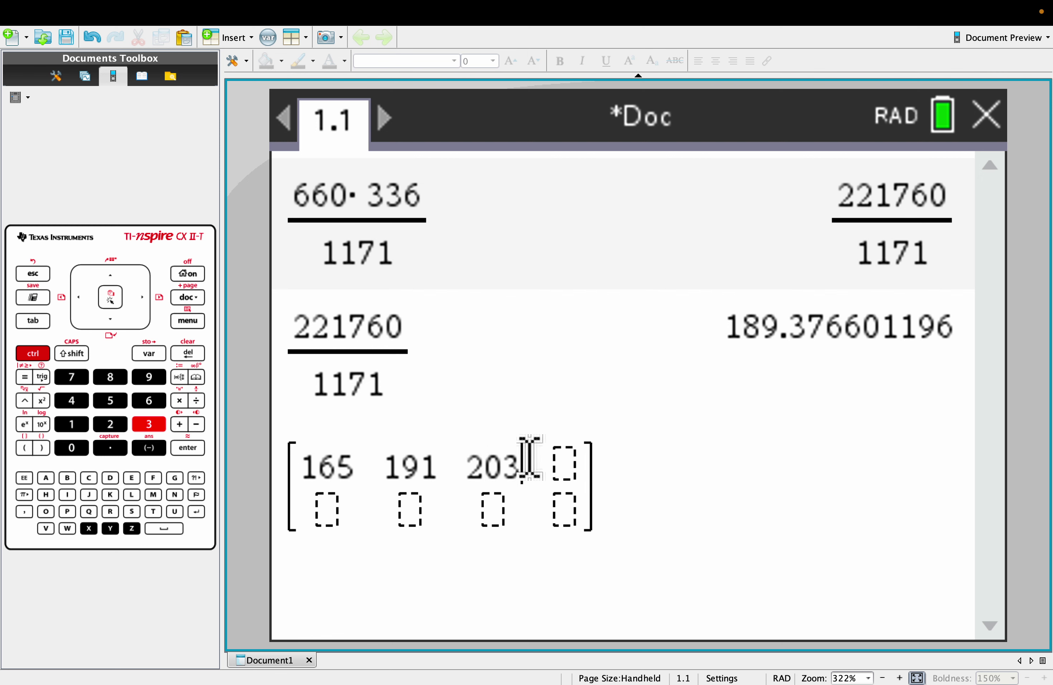
left_click(565, 460)
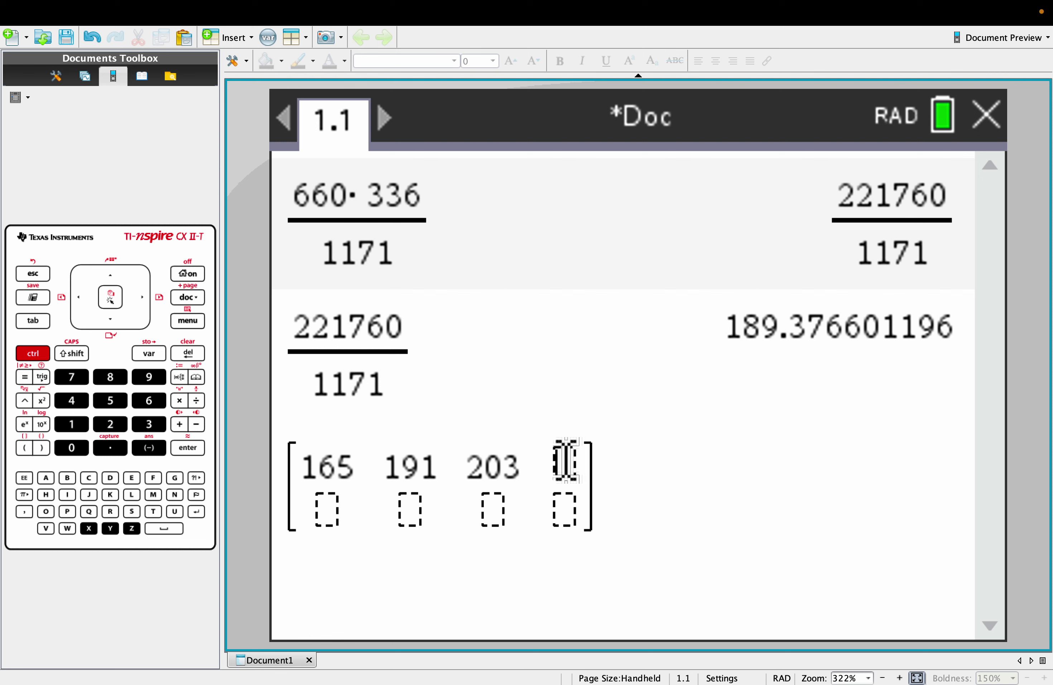
type("101")
Fill the bottom row with 133, 145, 155, 78 and leave the matrix
left_click(331, 499)
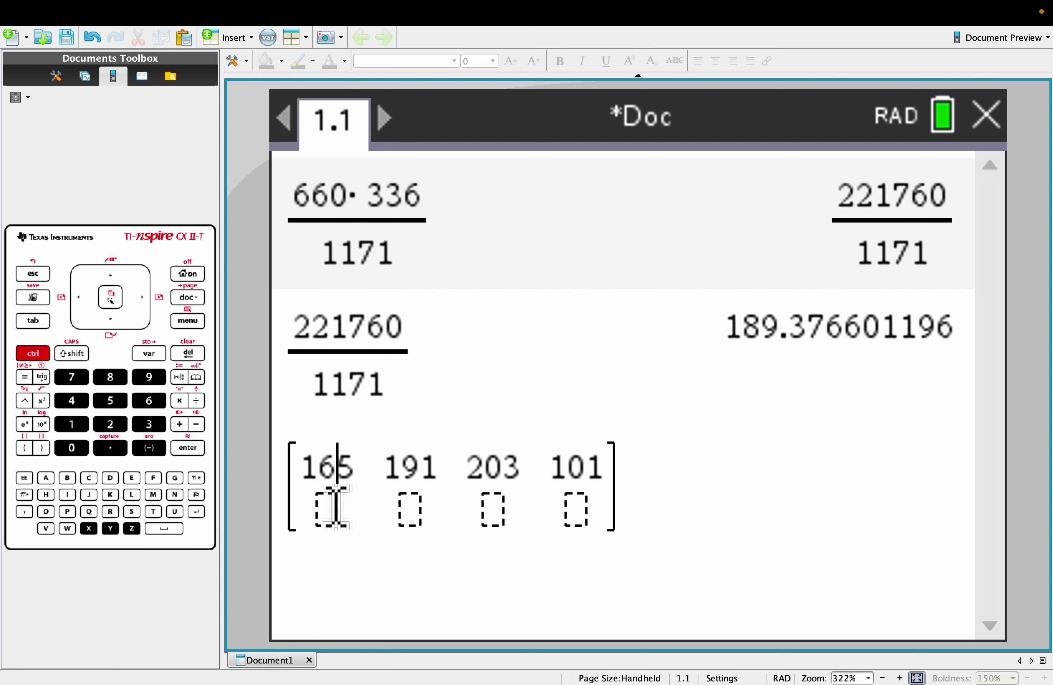
double_click(337, 484)
left_click(327, 520)
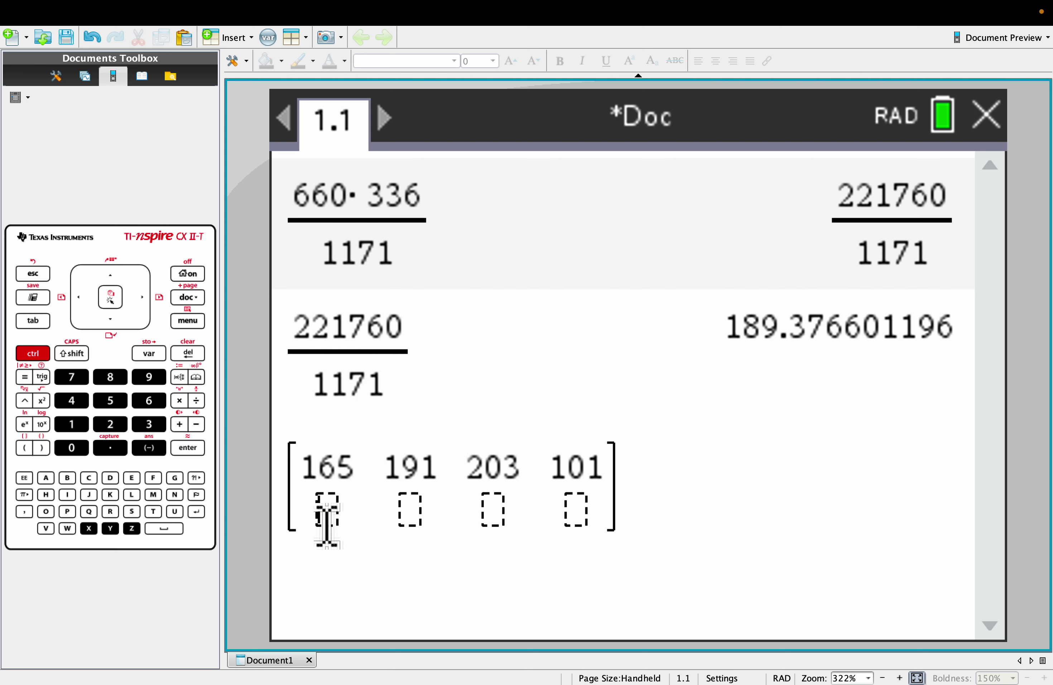
type("113")
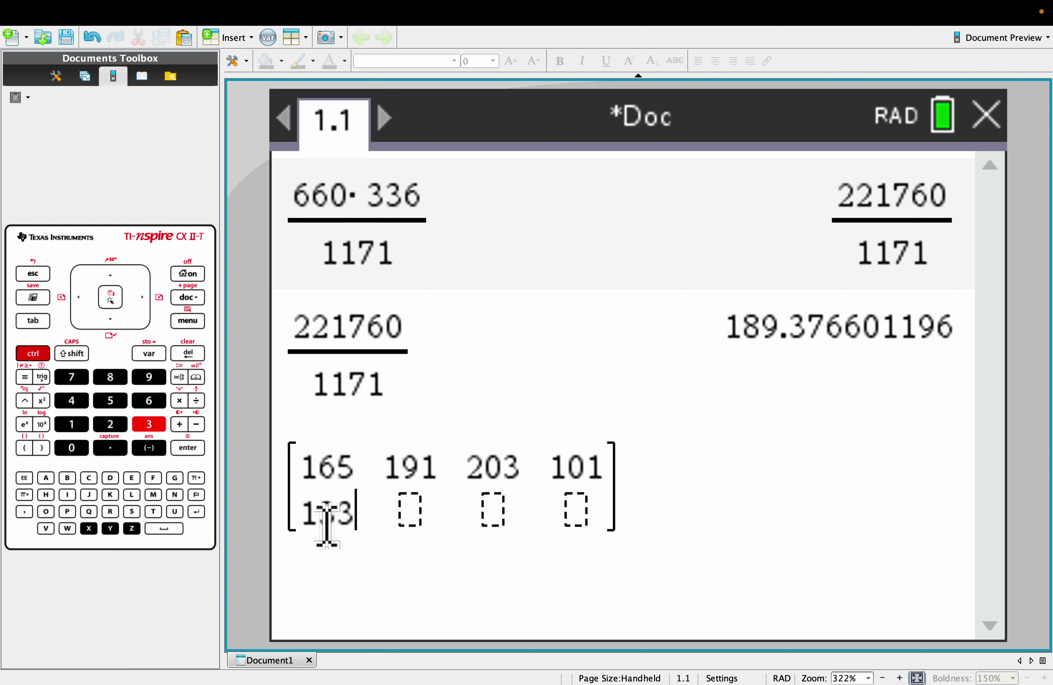
key("Tab")
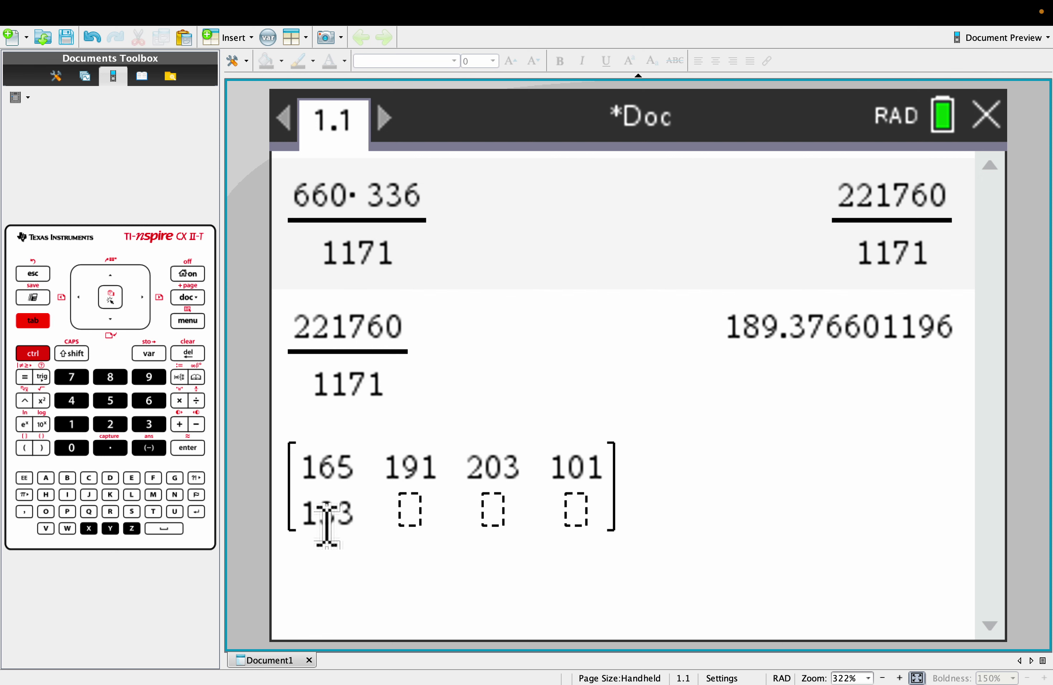
type("145")
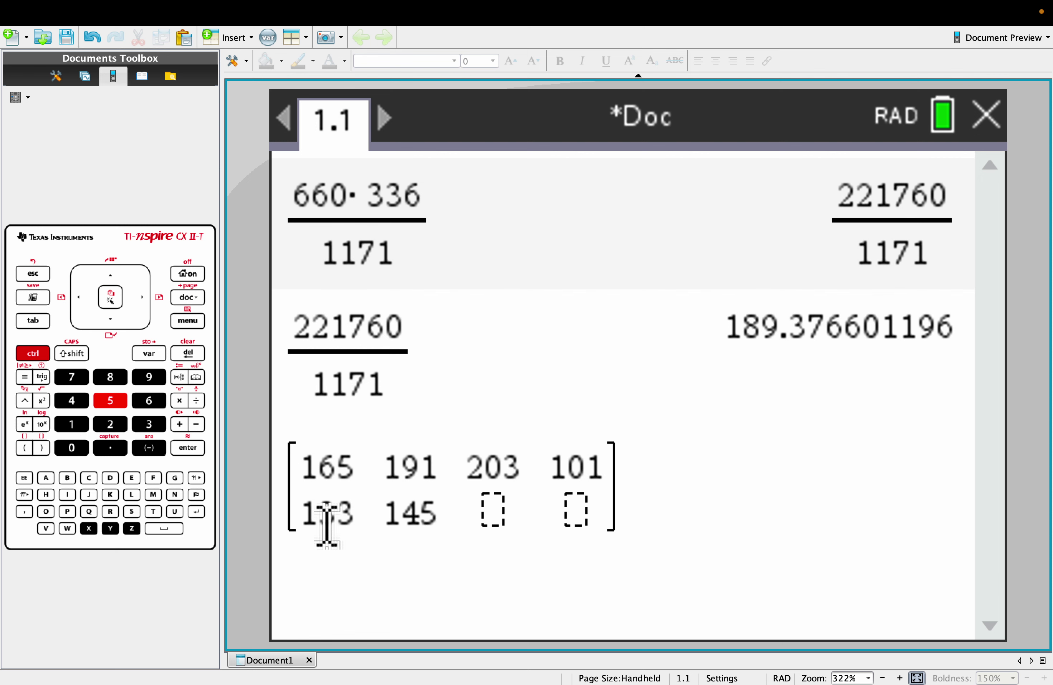
key("Tab")
type("1")
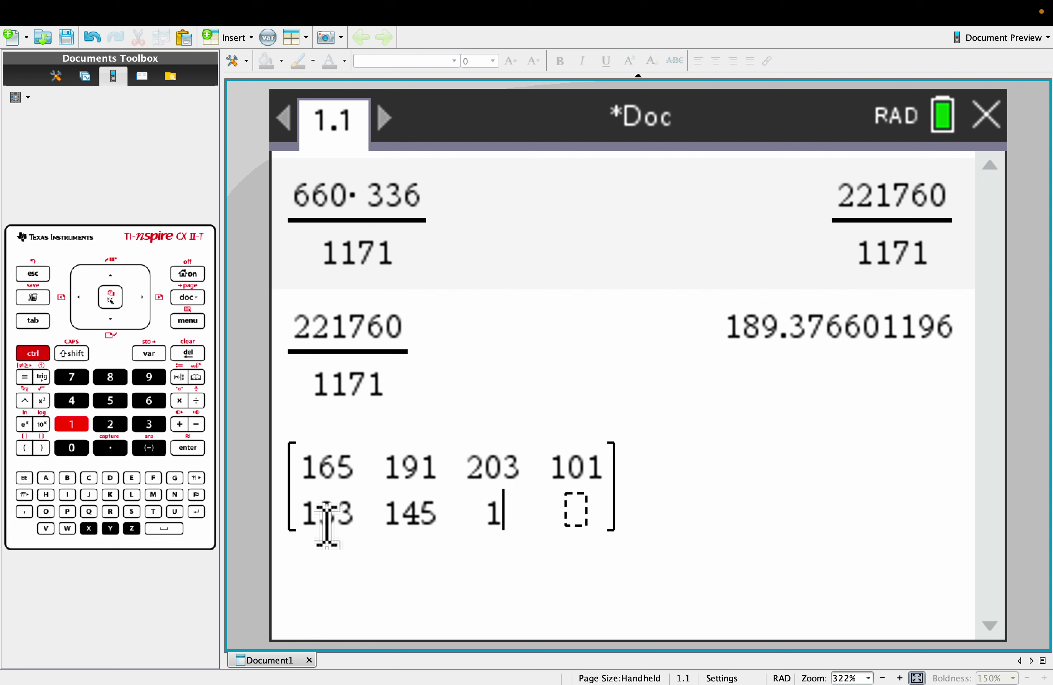
type("55")
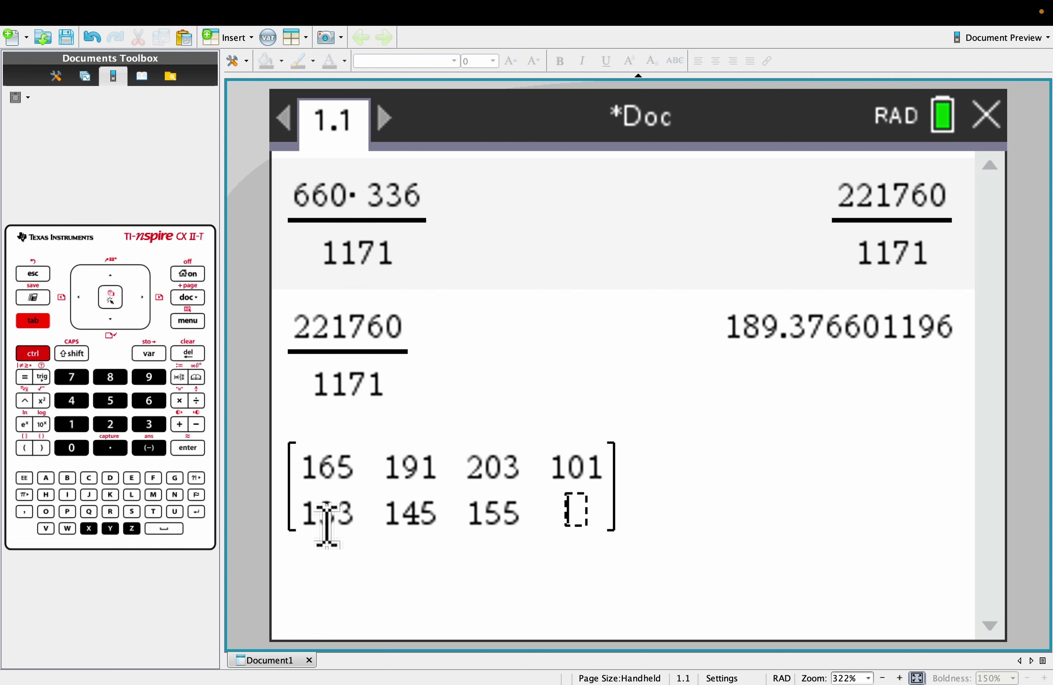
type("78")
key("Right")
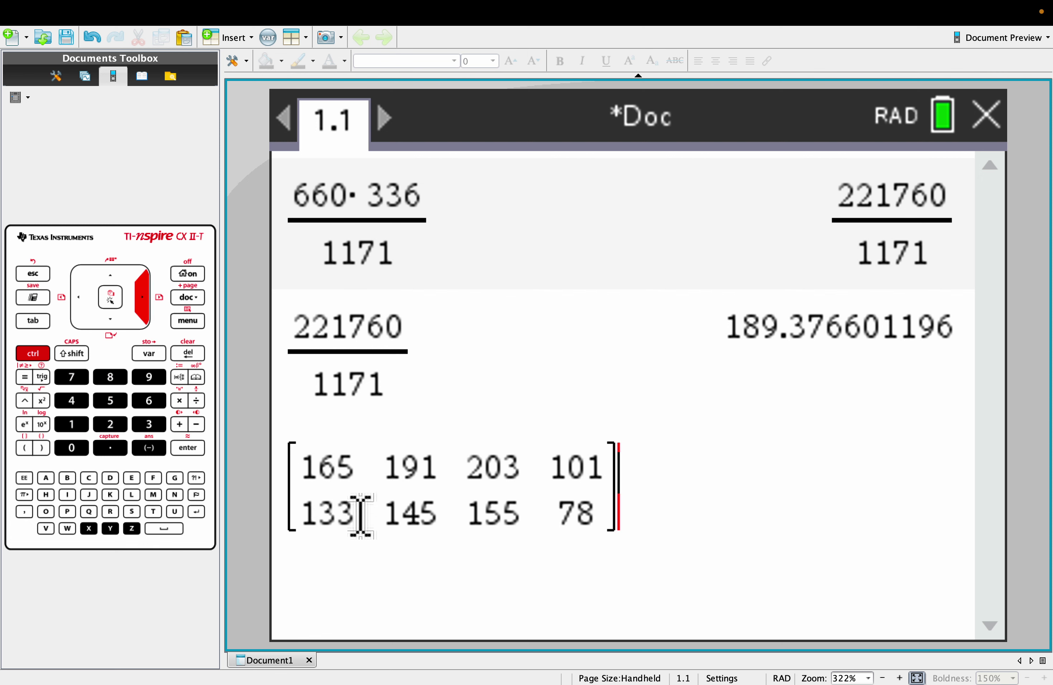
Append the store arrow and variable name a to the matrix and execute it
left_click(35, 352)
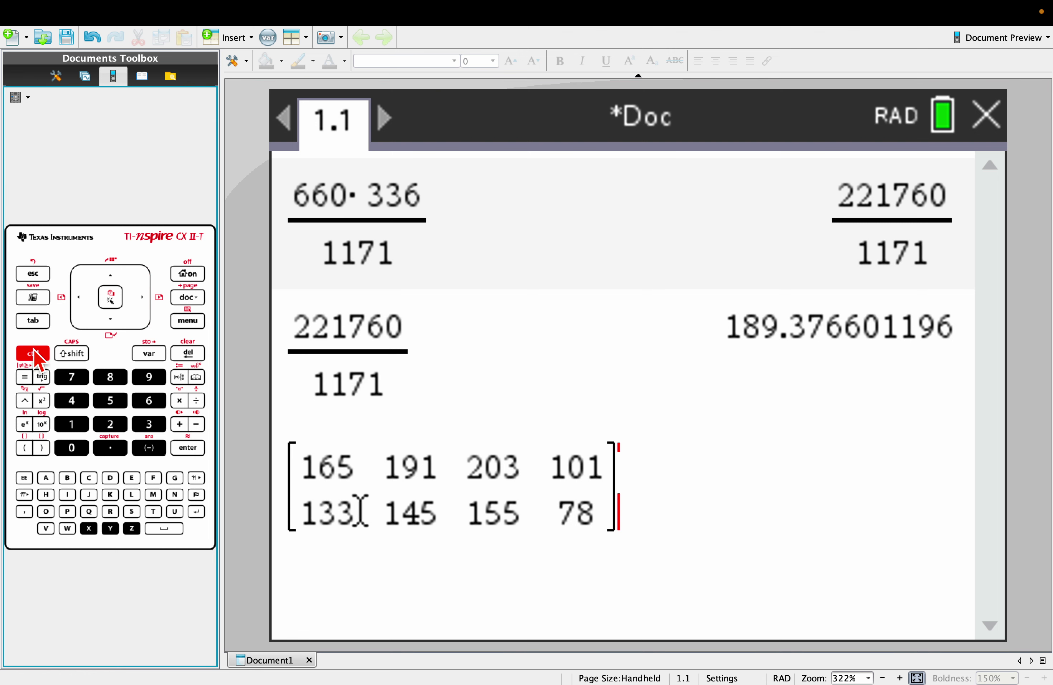
left_click(149, 353)
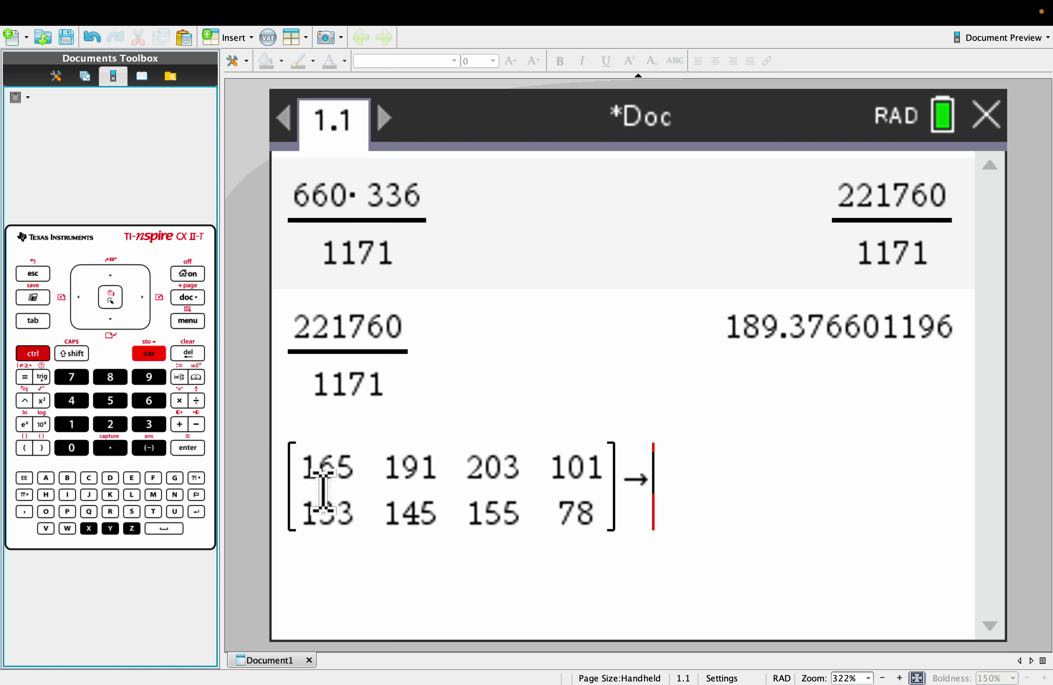
left_click(46, 477)
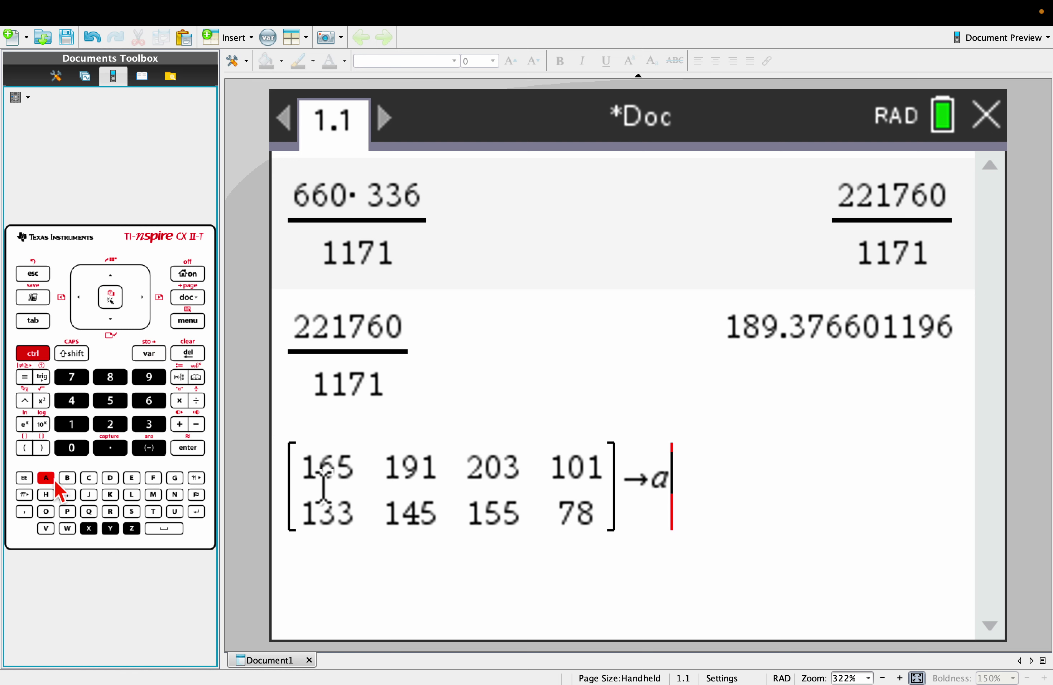
left_click(196, 451)
left_click(195, 324)
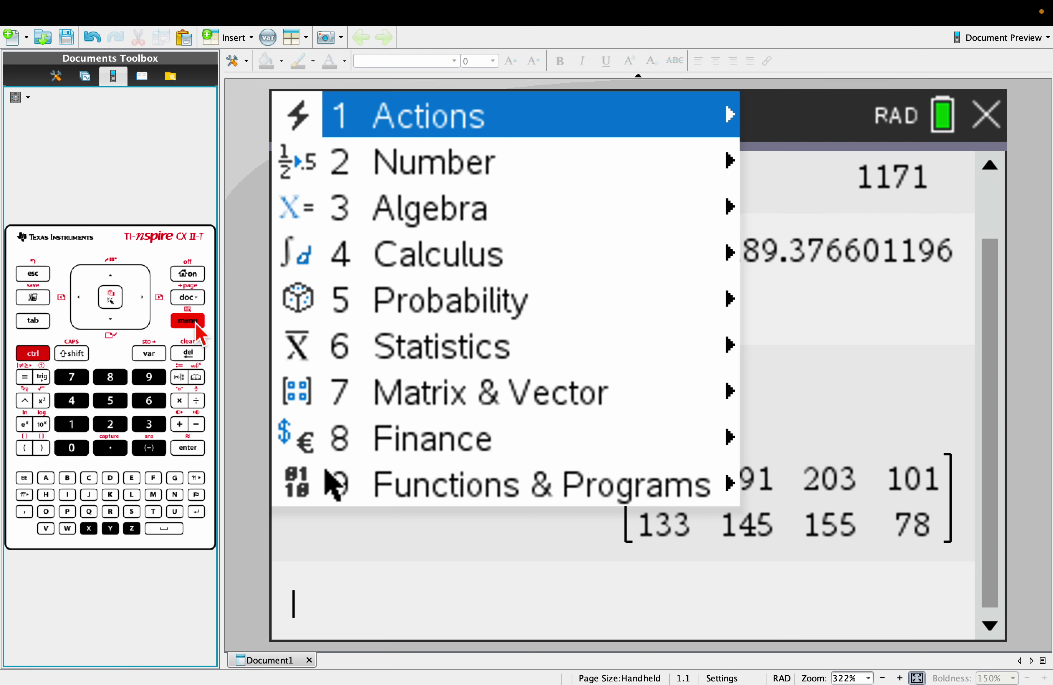
Run χ² 2-way Test with Observed Matrix a: χ² ≈ 0.1686, p ≈ 0.9825, df 3
left_click(423, 344)
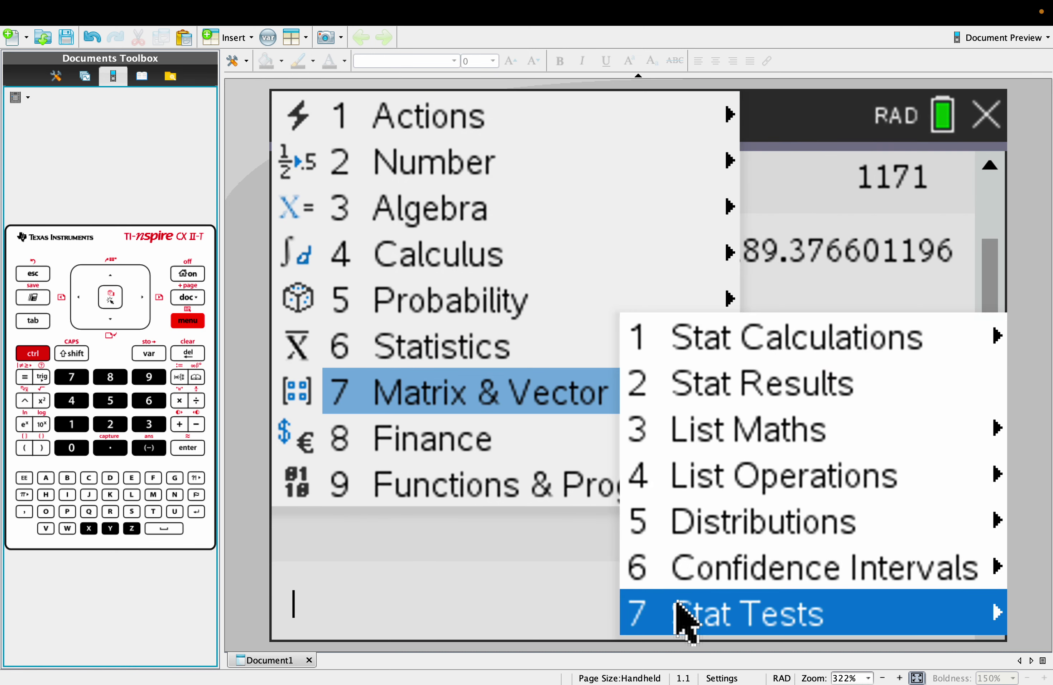
left_click(677, 607)
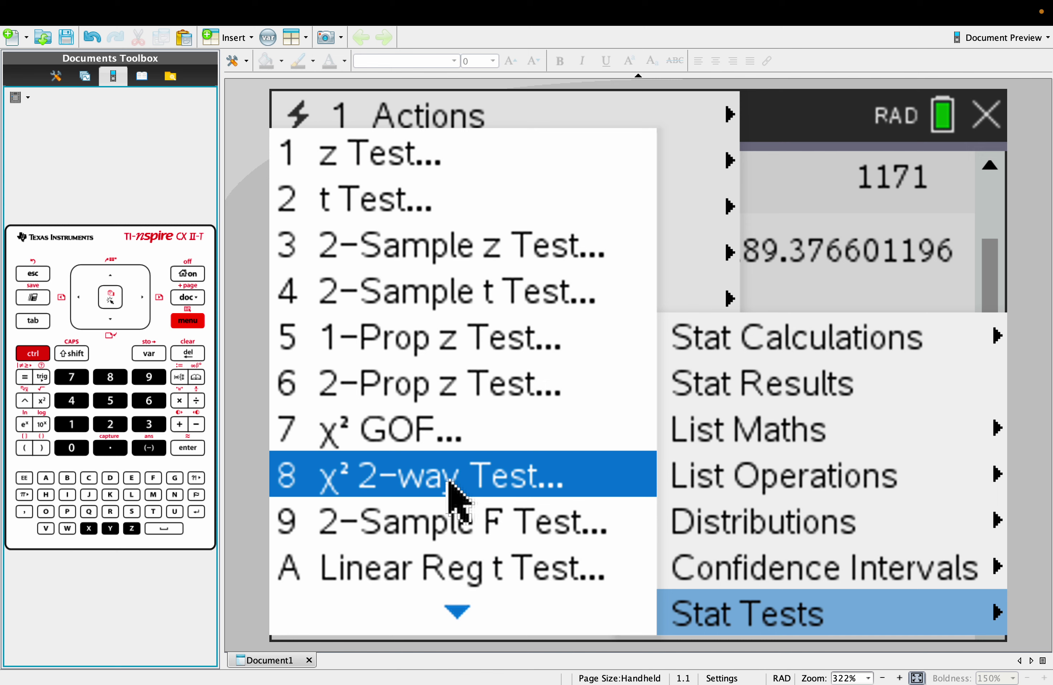
left_click(409, 473)
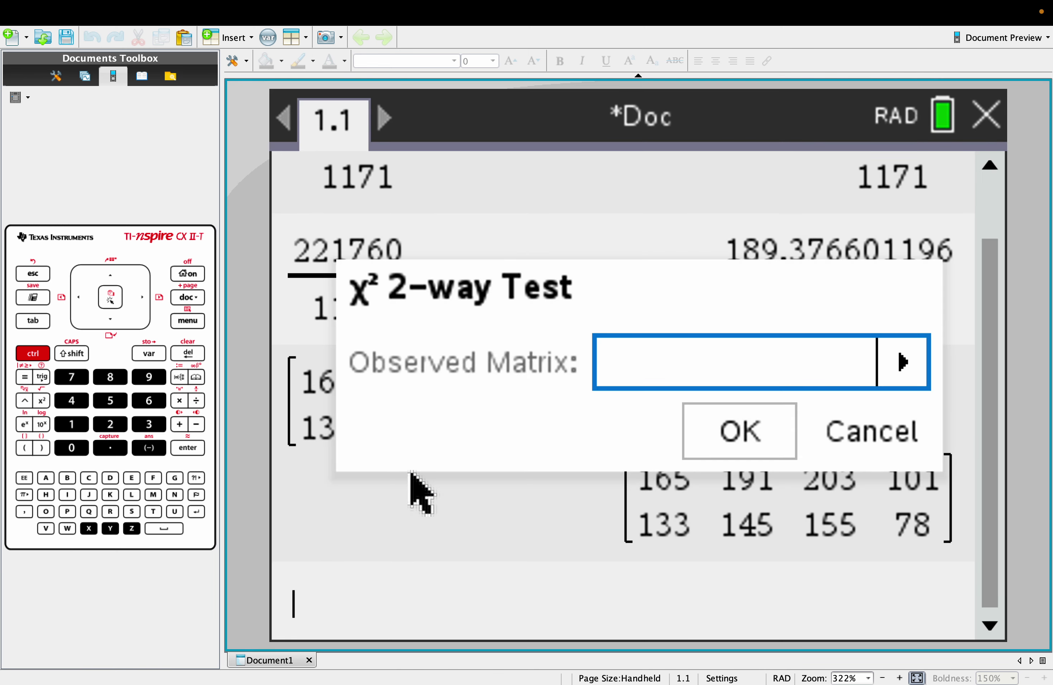
left_click(902, 361)
left_click(702, 413)
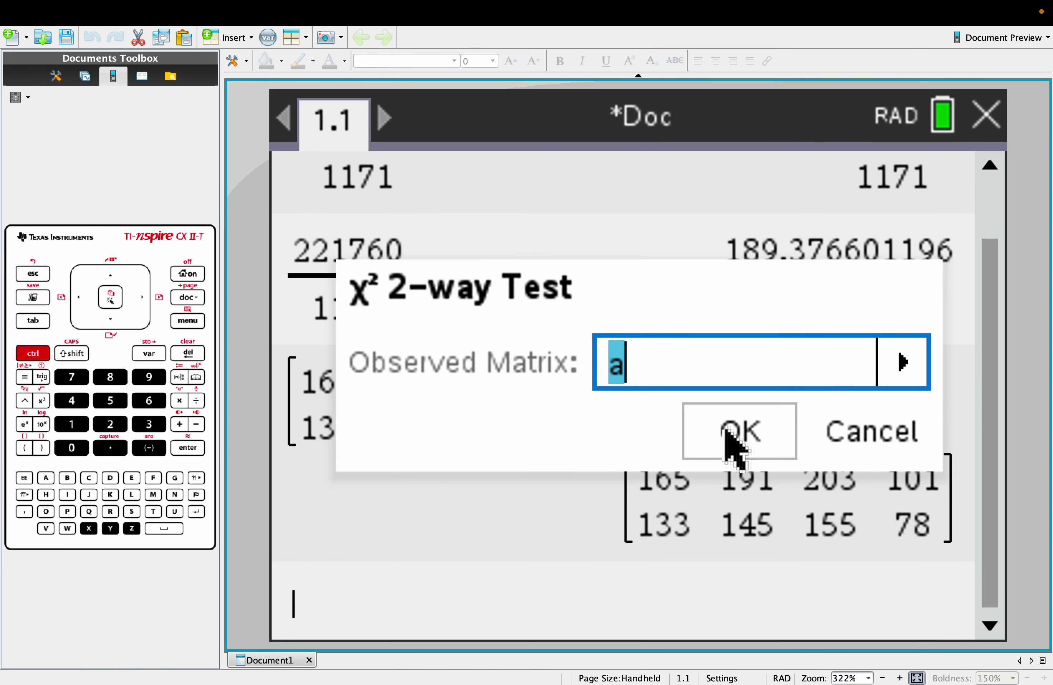
left_click(729, 436)
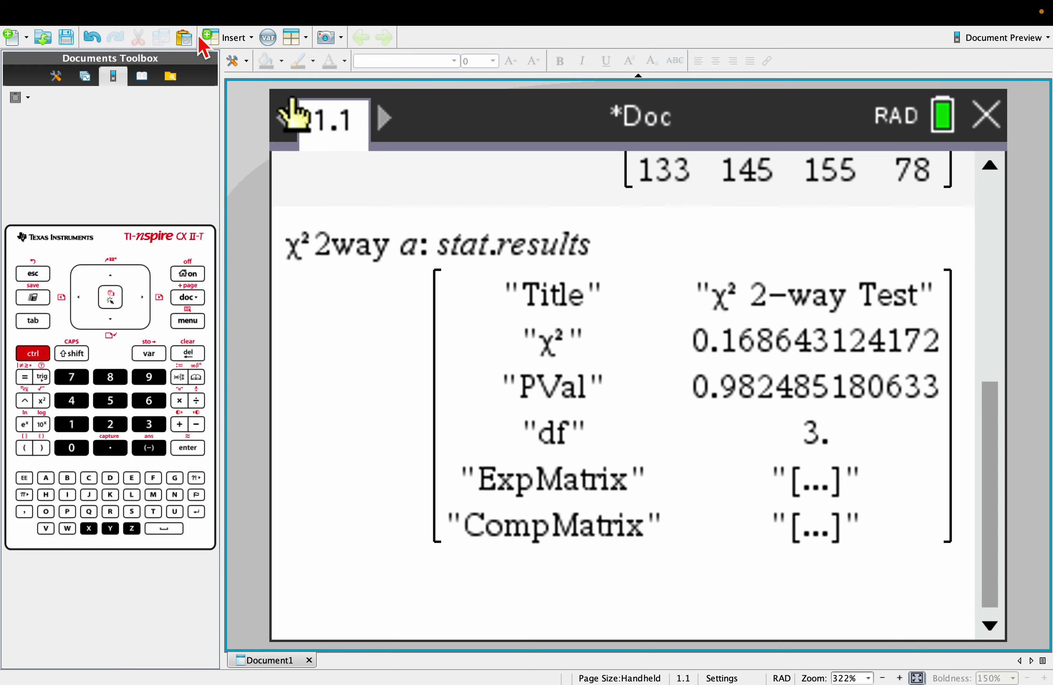
Exit calculator full screen and handwrite 'p-val = 0.982' under part (c)
left_click(39, 36)
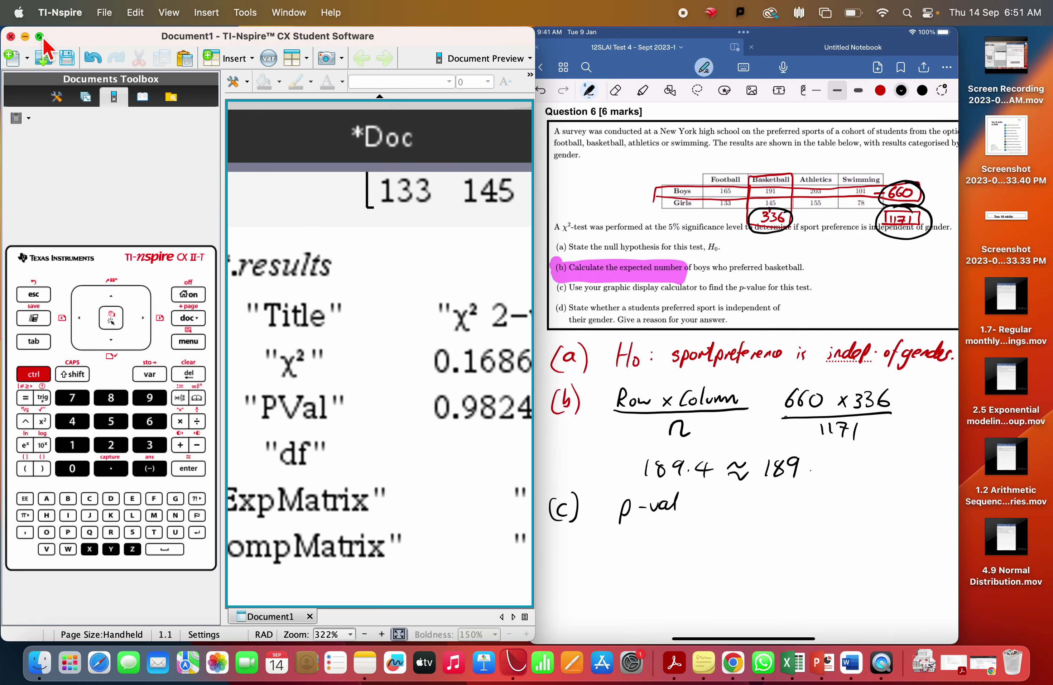